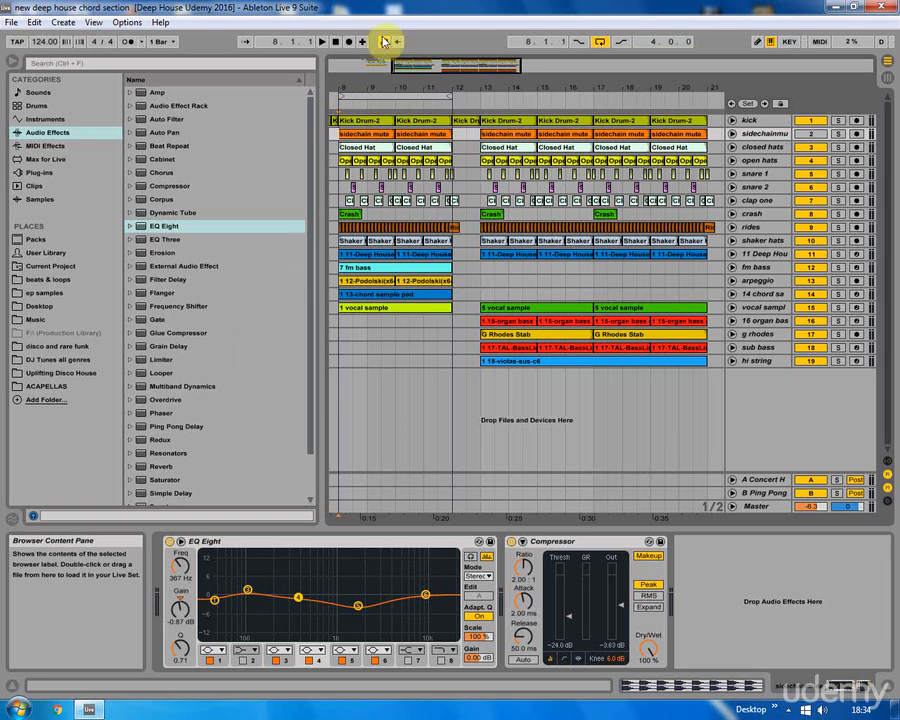
# Step: Copy two of the Kick Drum-2 clips to the empty area starting at bar 23 on the kick track
pyautogui.moveTo(362, 80); pyautogui.dragTo(348, 88)
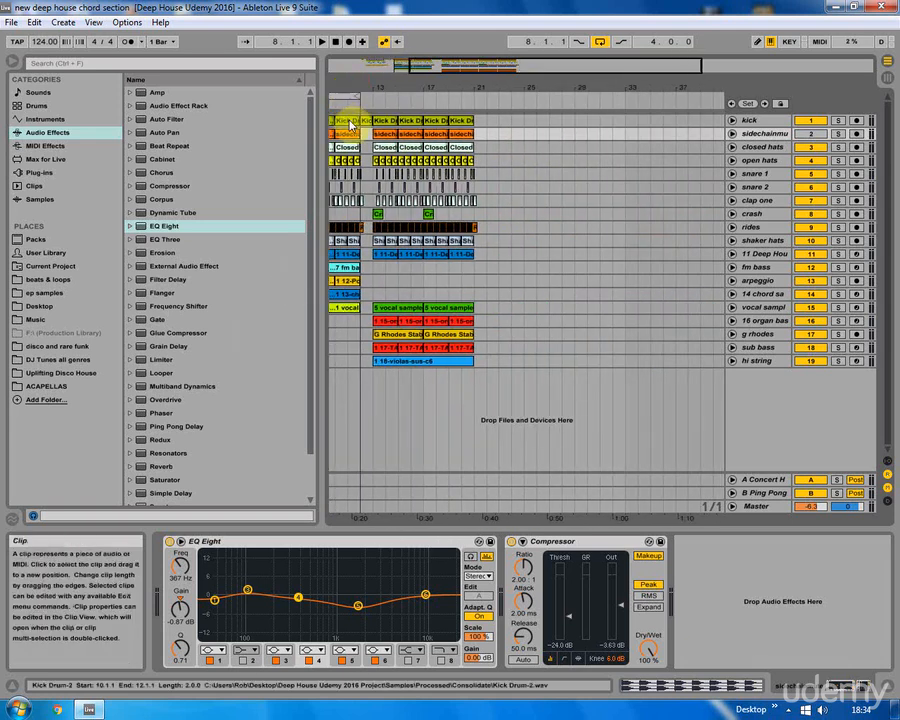
pyautogui.click(6, 62)
pyautogui.moveTo(94, 90); pyautogui.dragTo(198, 91)
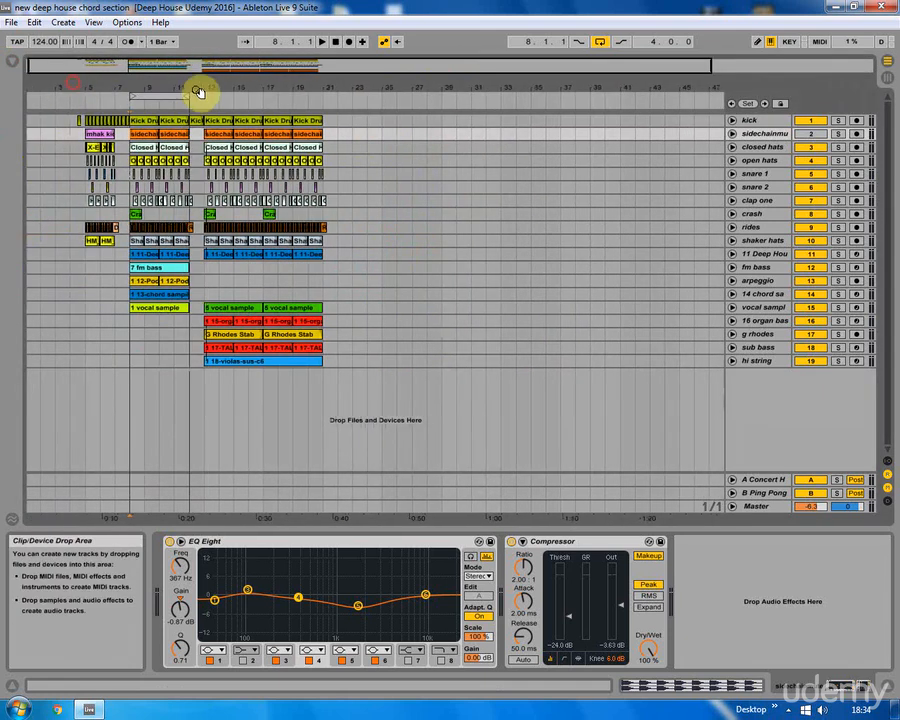
pyautogui.moveTo(143, 81); pyautogui.dragTo(100, 80)
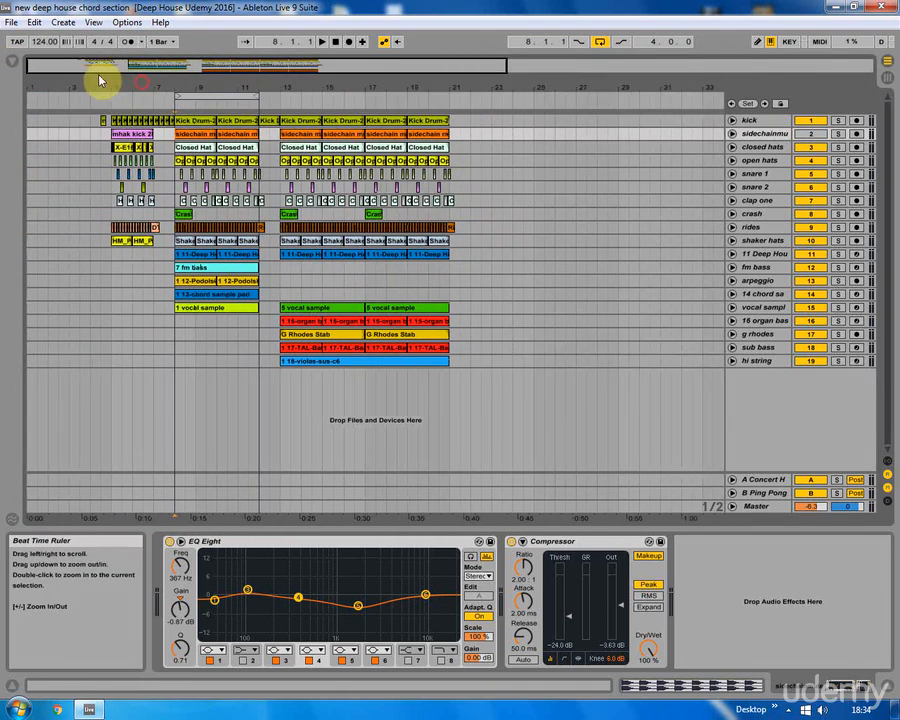
pyautogui.moveTo(209, 126); pyautogui.dragTo(366, 87)
pyautogui.hotkey('ctrl', 'd')
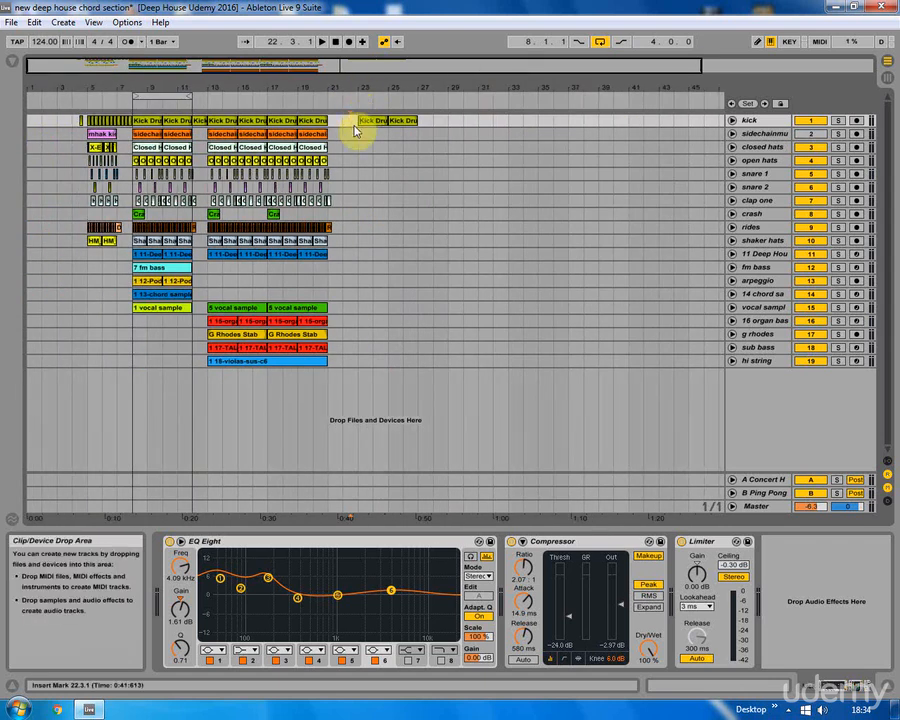
# Step: Copy Closed Hat clips to bars 23 and 25 and a Crash clip to bar 23, and play from there
pyautogui.moveTo(128, 88); pyautogui.dragTo(175, 128)
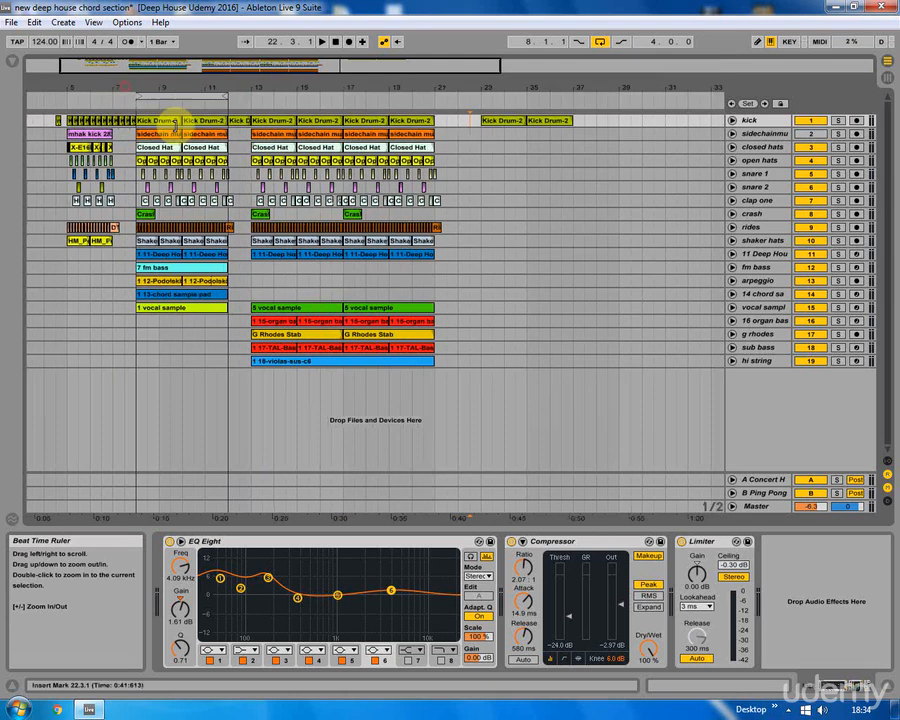
pyautogui.click(152, 148)
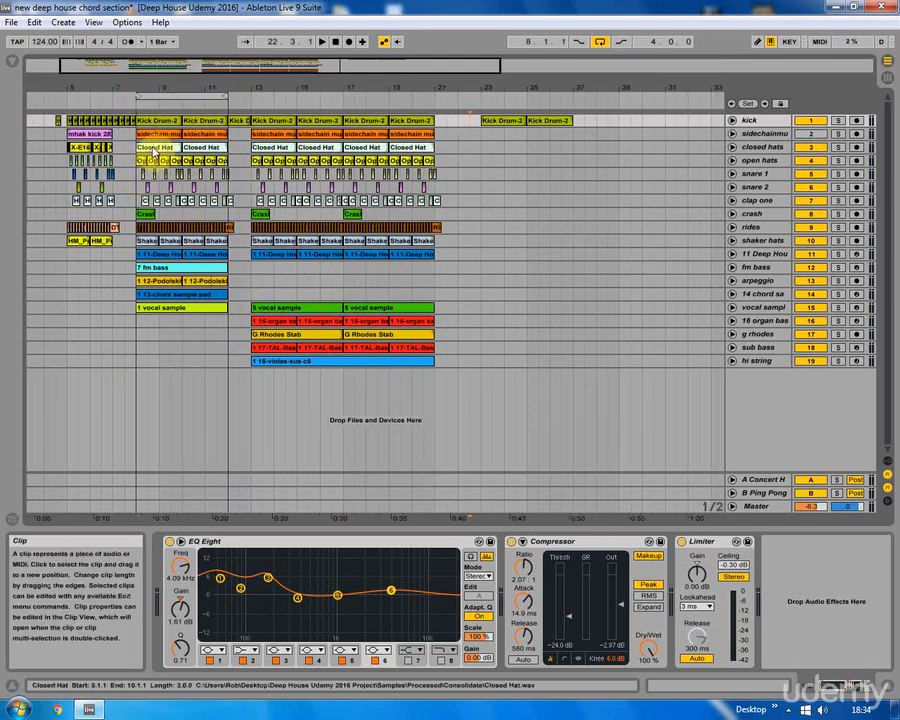
pyautogui.moveTo(153, 150); pyautogui.dragTo(507, 156)
pyautogui.moveTo(503, 149); pyautogui.dragTo(547, 152)
pyautogui.moveTo(259, 214); pyautogui.dragTo(488, 222)
pyautogui.click(480, 221)
pyautogui.press('space')
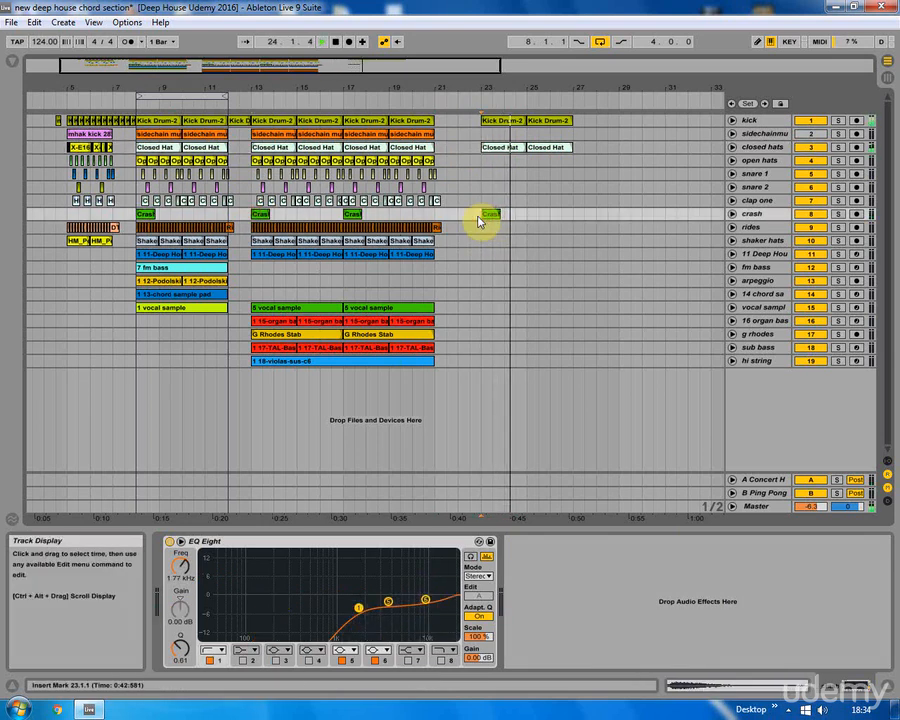
# Step: Duplicate the kick and closed hat clips from bar 23 until they reach bar 39, and copy the Crash clip to bar 31
pyautogui.moveTo(486, 183); pyautogui.dragTo(575, 115)
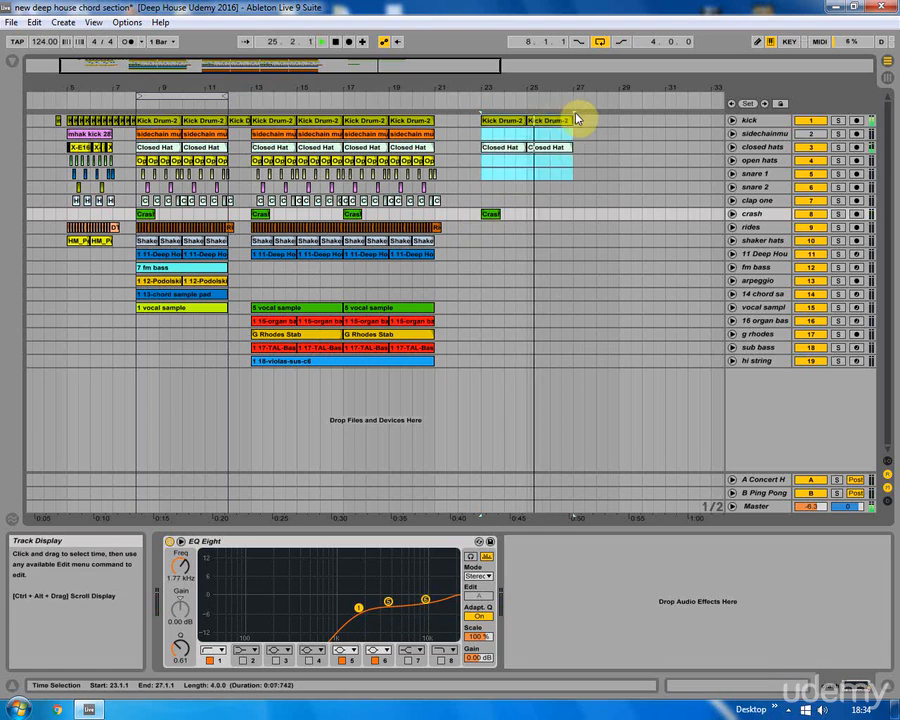
pyautogui.hotkey('ctrl', 'd')
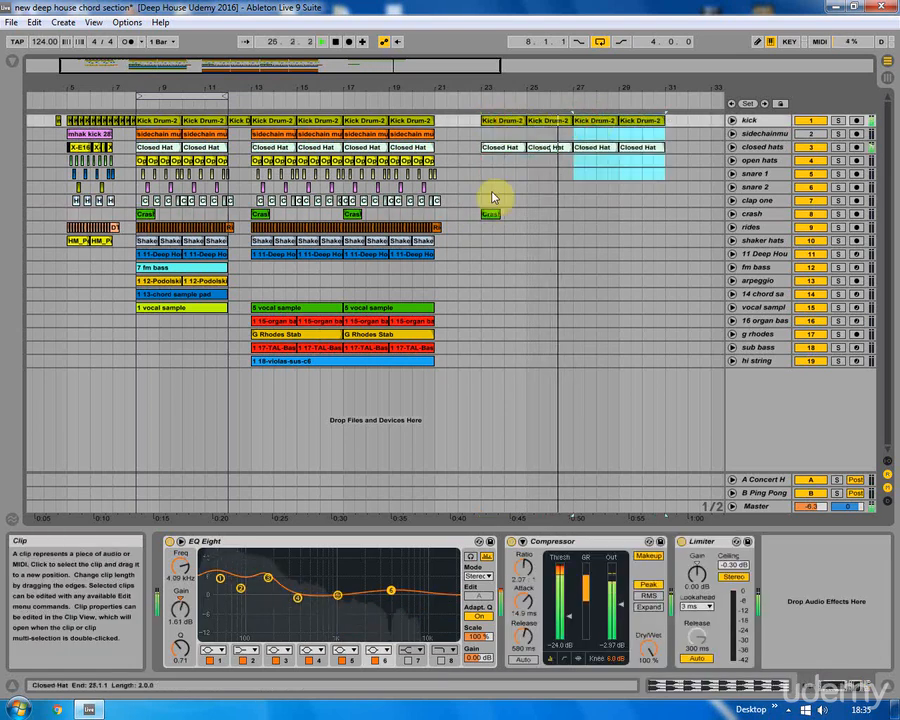
pyautogui.click(492, 210)
pyautogui.moveTo(495, 214); pyautogui.dragTo(680, 215)
pyautogui.moveTo(669, 157); pyautogui.dragTo(520, 85)
# Step: Check the kick clips between bars 23 and 39 and play the arrangement from bar 23
pyautogui.click(398, 121)
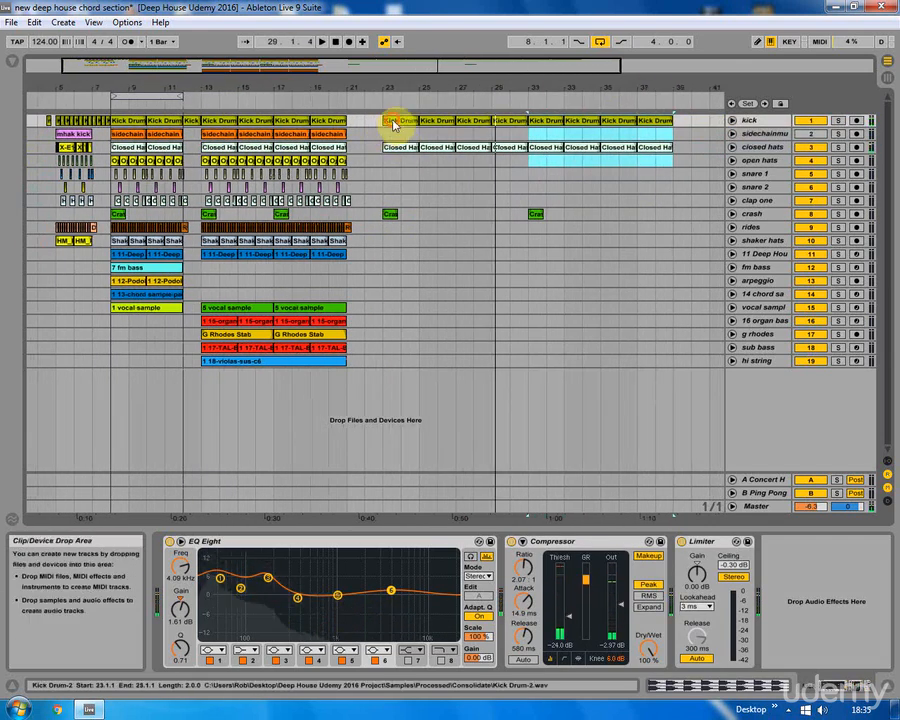
pyautogui.click(445, 121)
pyautogui.moveTo(447, 124); pyautogui.dragTo(642, 118)
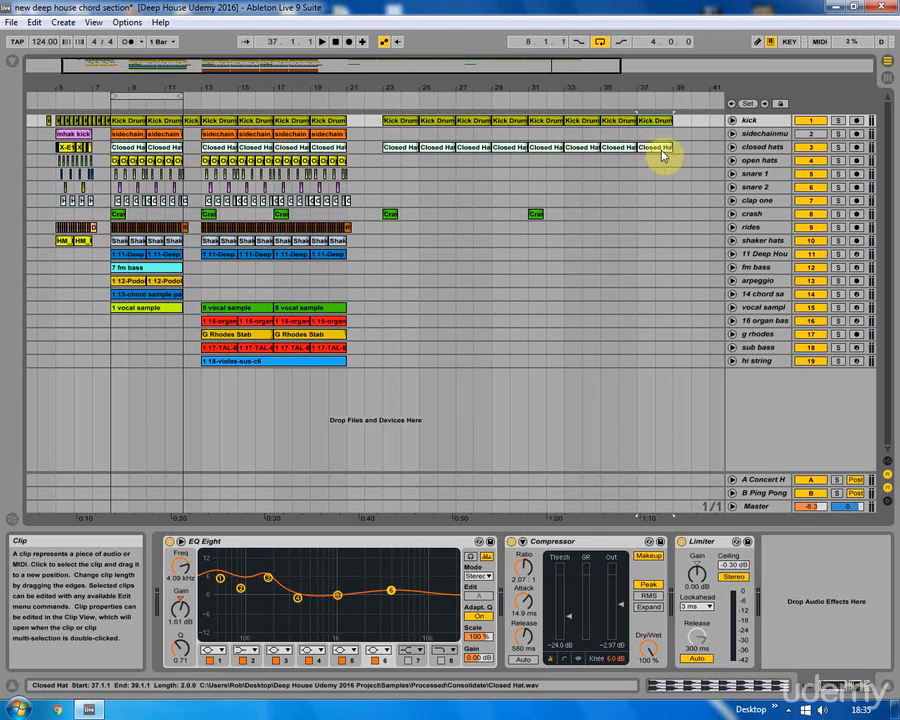
pyautogui.click(381, 149)
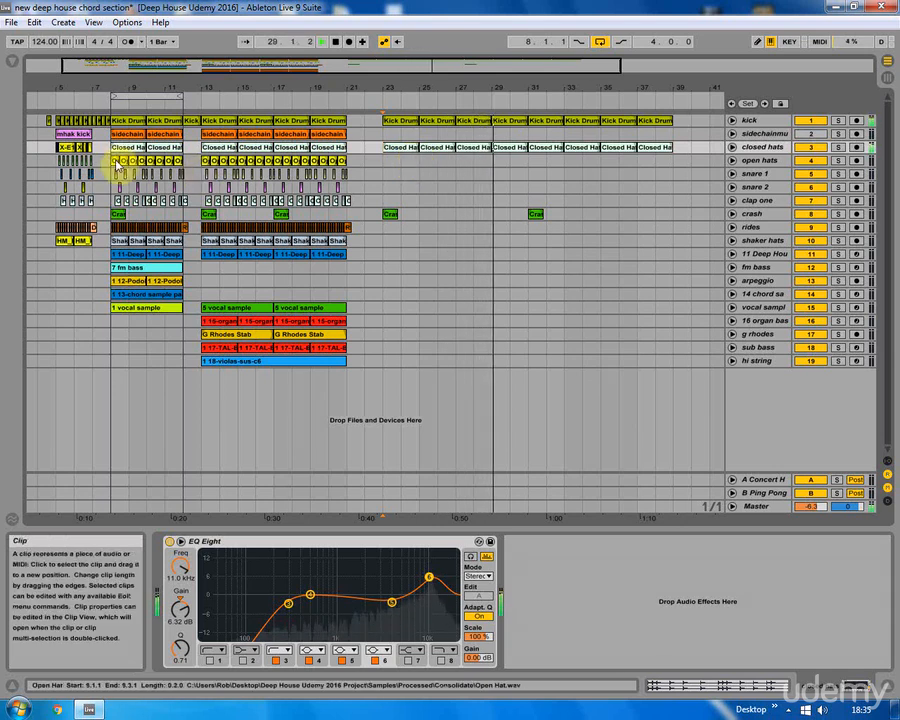
# Step: Copy the Open Hat clip to bar 31 on the open hats track and repeat it up to bar 39
pyautogui.moveTo(115, 162); pyautogui.dragTo(534, 161)
pyautogui.click(548, 164)
pyautogui.hotkey('ctrl', 'v')
pyautogui.click(557, 164)
pyautogui.hotkey('ctrl', 'v')
pyautogui.click(565, 164)
pyautogui.hotkey('ctrl', 'v')
pyautogui.click(575, 163)
pyautogui.hotkey('ctrl', 'v')
pyautogui.moveTo(584, 161); pyautogui.dragTo(640, 162)
pyautogui.click(656, 176)
pyautogui.moveTo(642, 162); pyautogui.dragTo(669, 161)
pyautogui.click(636, 168)
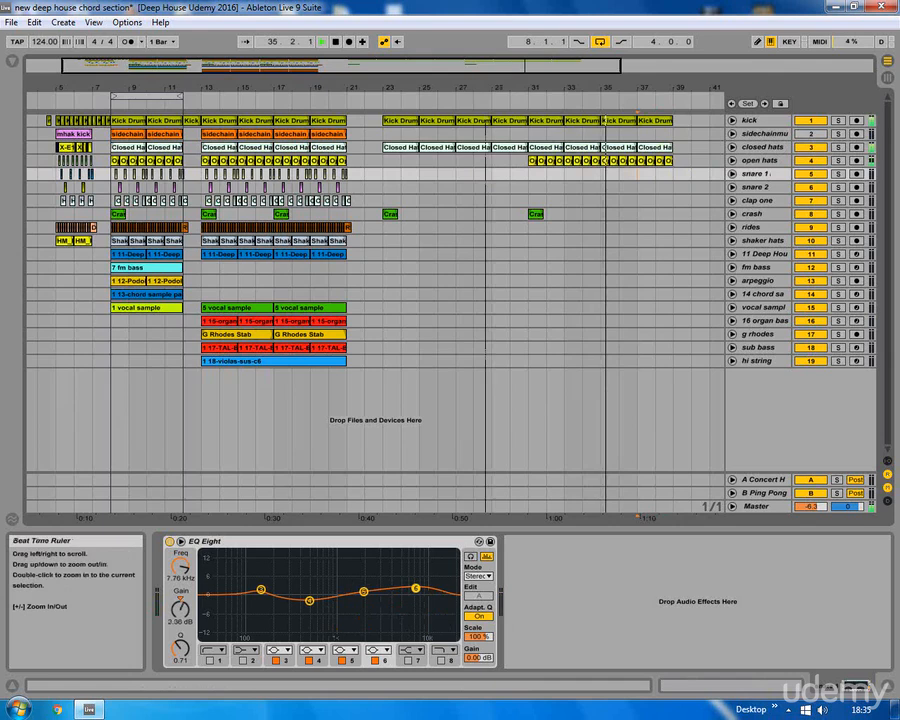
# Step: Consolidate the open hat clips from bar 31 to bar 39 into one clip
pyautogui.moveTo(350, 100); pyautogui.dragTo(367, 96)
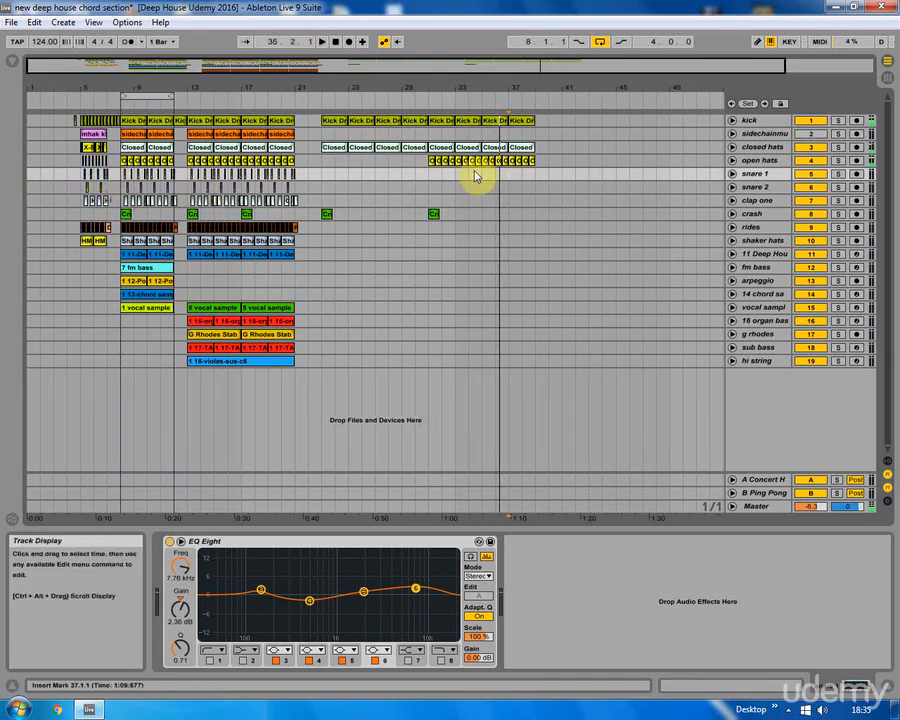
pyautogui.moveTo(427, 165); pyautogui.dragTo(500, 168)
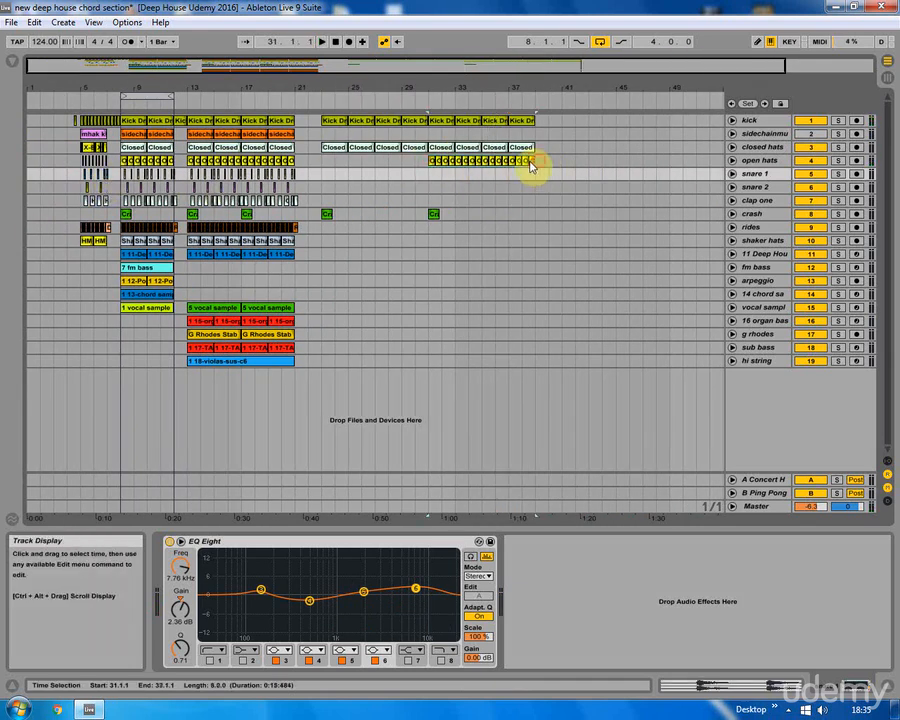
pyautogui.rightClick(530, 167)
pyautogui.click(558, 238)
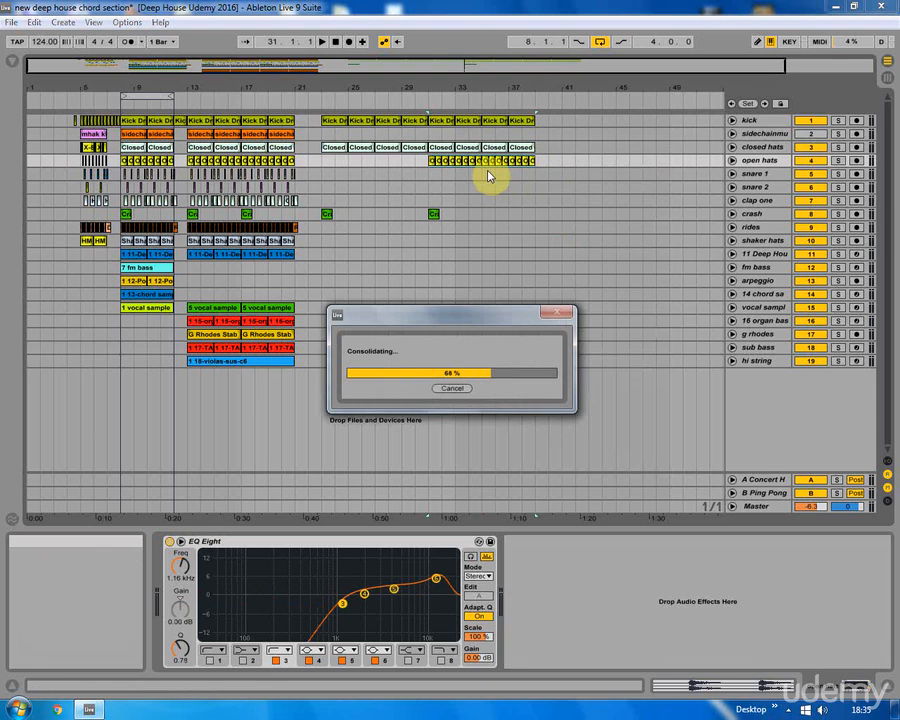
# Step: Consolidate the closed hat clips and the kick clips from bar 31 to bar 39 into one clip per track
pyautogui.click(437, 147)
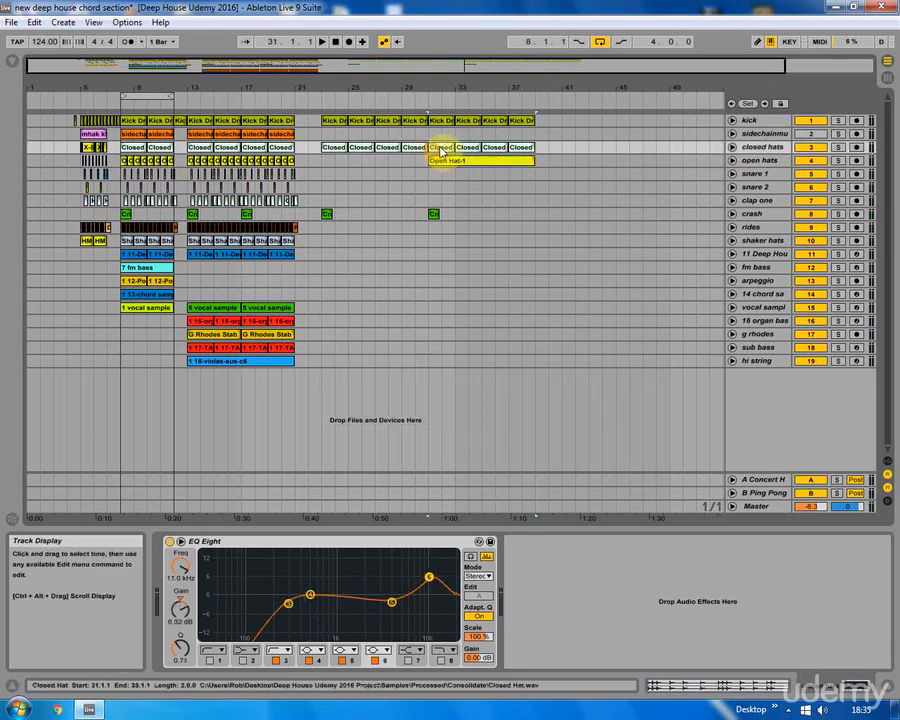
pyautogui.rightClick(441, 147)
pyautogui.click(477, 224)
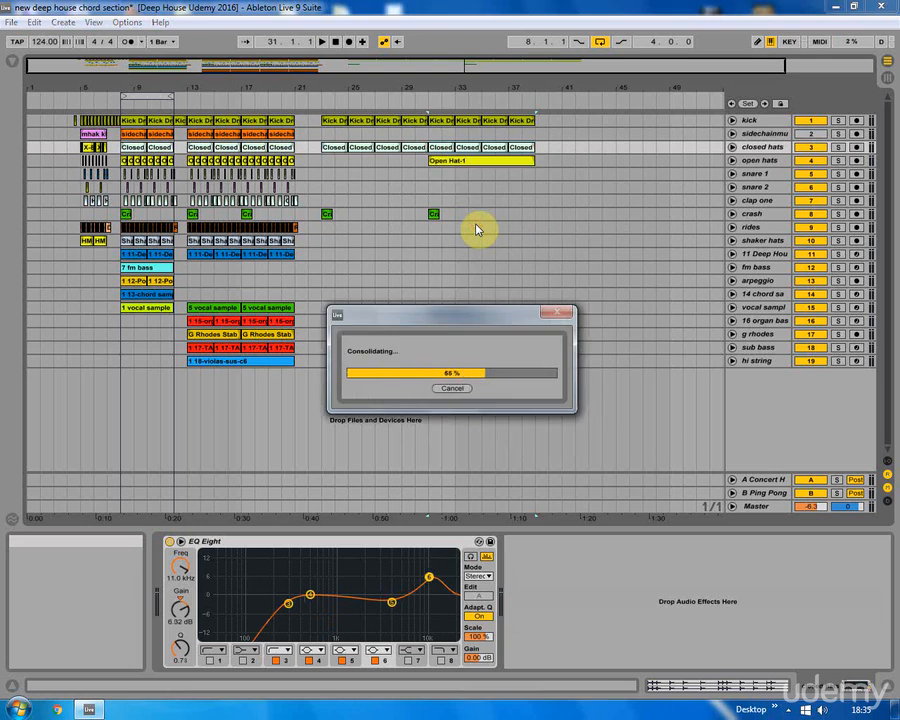
pyautogui.click(437, 121)
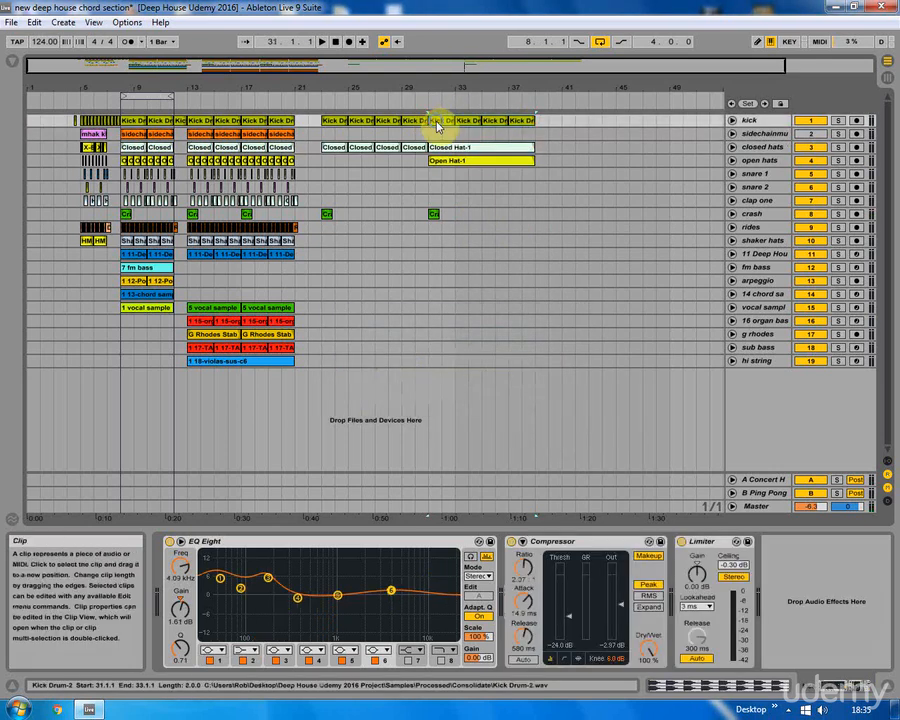
pyautogui.rightClick(437, 123)
pyautogui.click(459, 196)
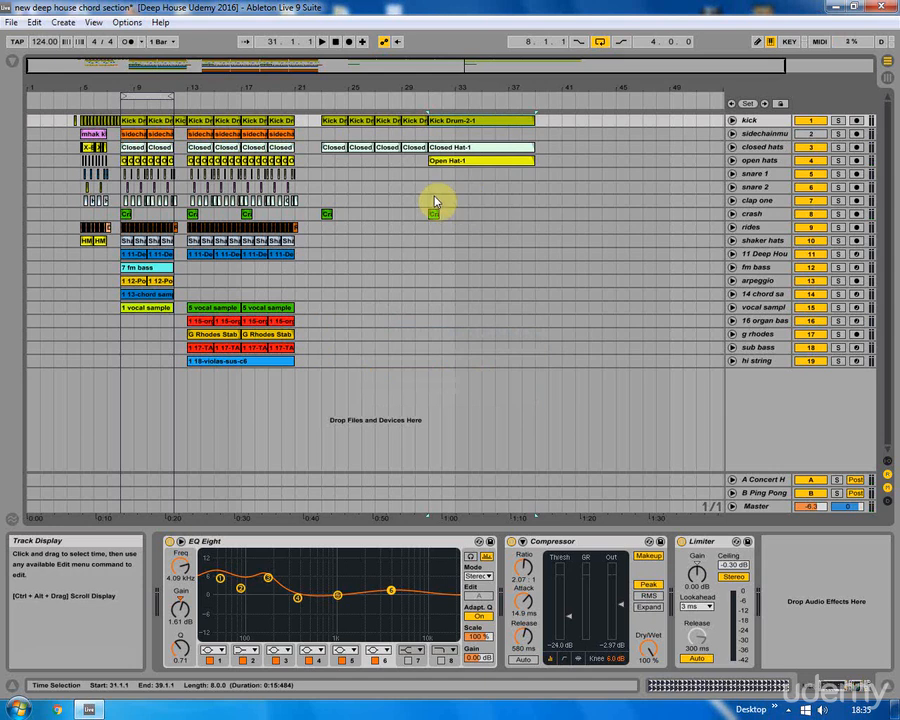
# Step: Play the new section from bar 23 and again from bar 31
pyautogui.click(427, 189)
pyautogui.click(321, 172)
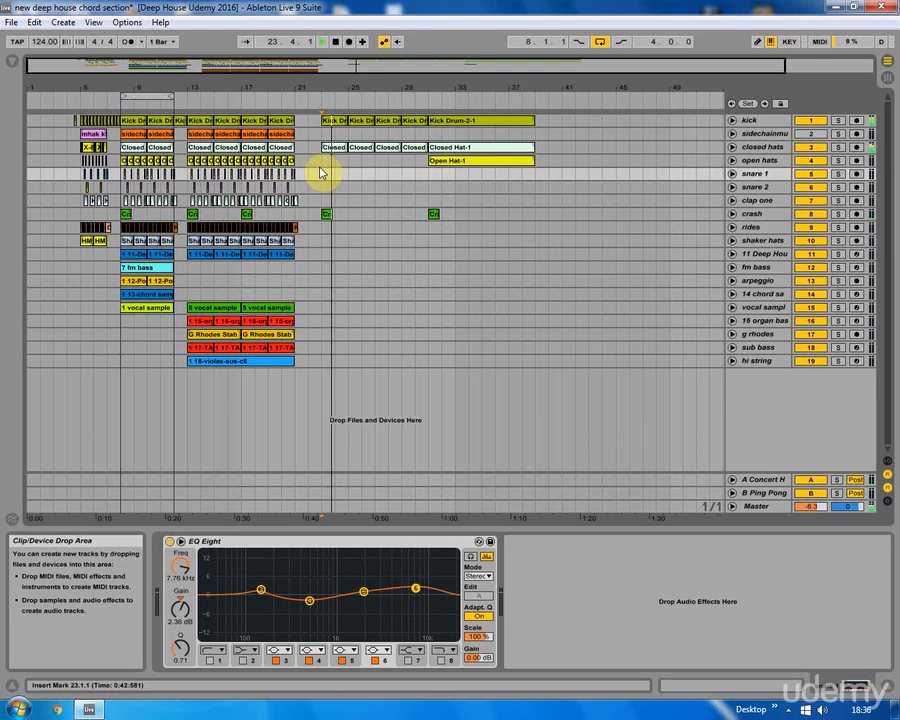
pyautogui.click(422, 165)
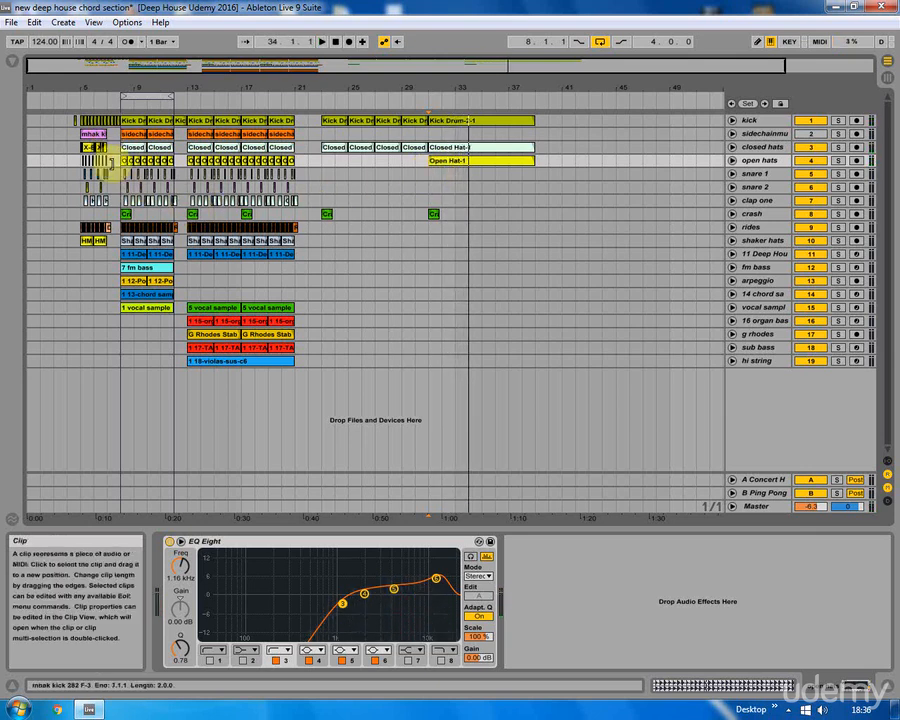
# Step: Copy the clap pattern of bars 8 to 13 on the clap one track to bar 39
pyautogui.click(138, 200)
pyautogui.click(181, 206)
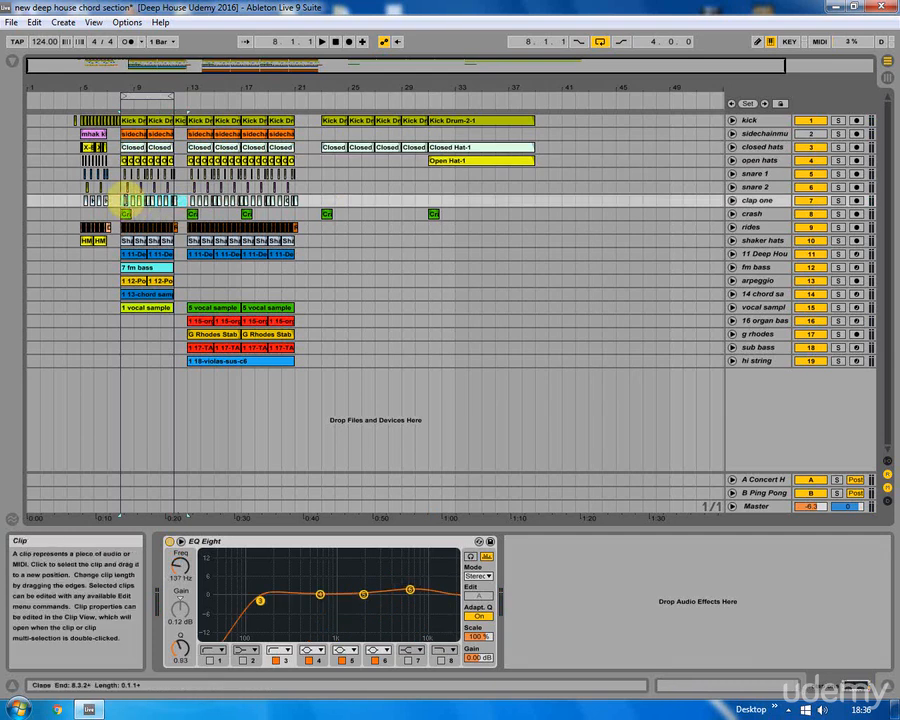
pyautogui.moveTo(128, 205); pyautogui.dragTo(545, 206)
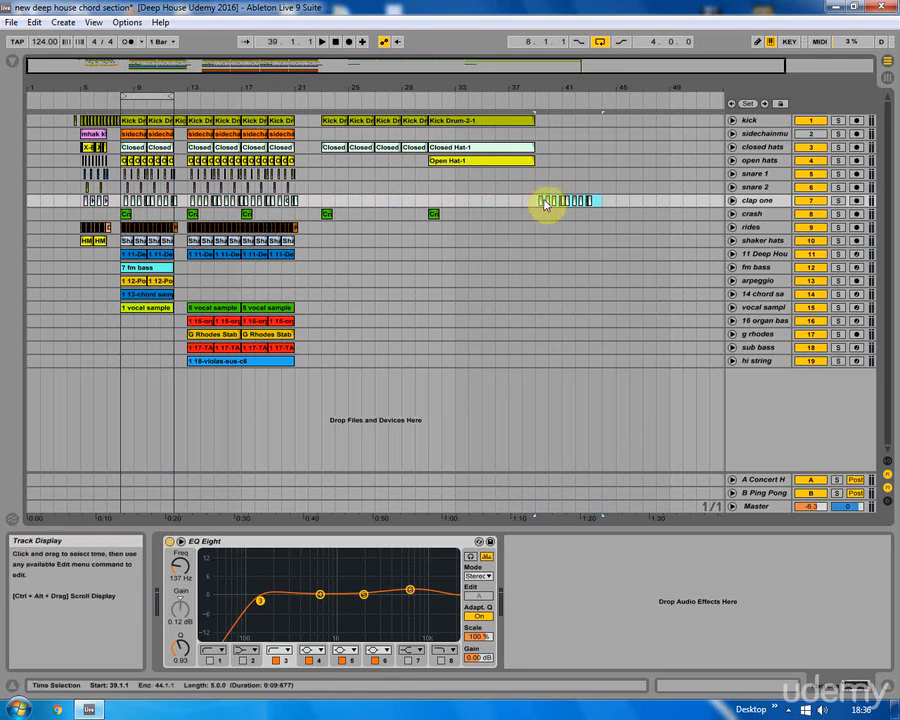
# Step: Unfold the clap one track and audition the last copied clap from bar 43
pyautogui.moveTo(598, 84); pyautogui.dragTo(574, 224)
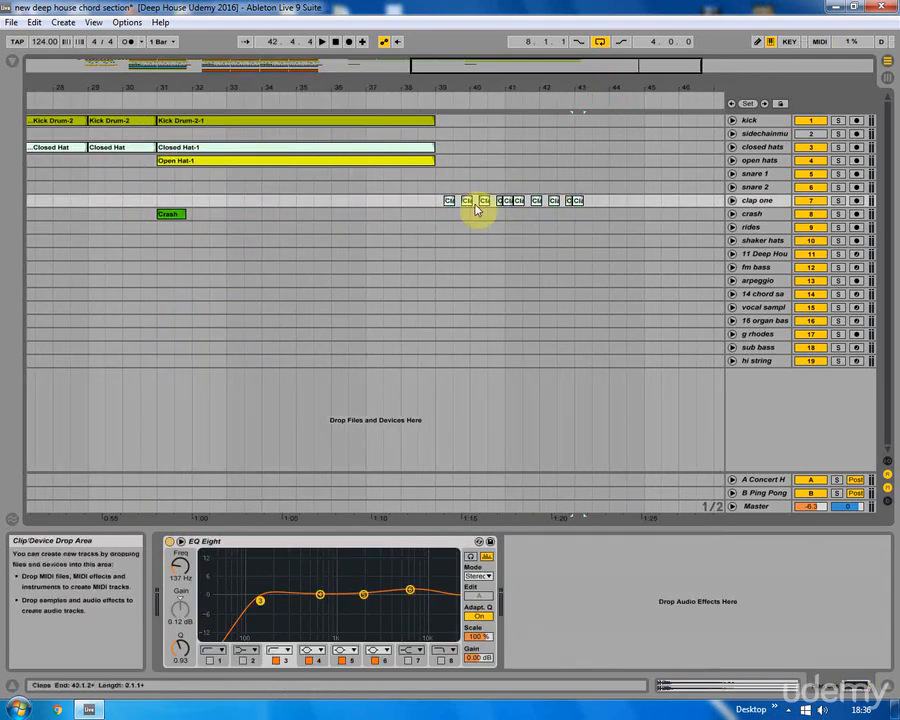
pyautogui.click(732, 201)
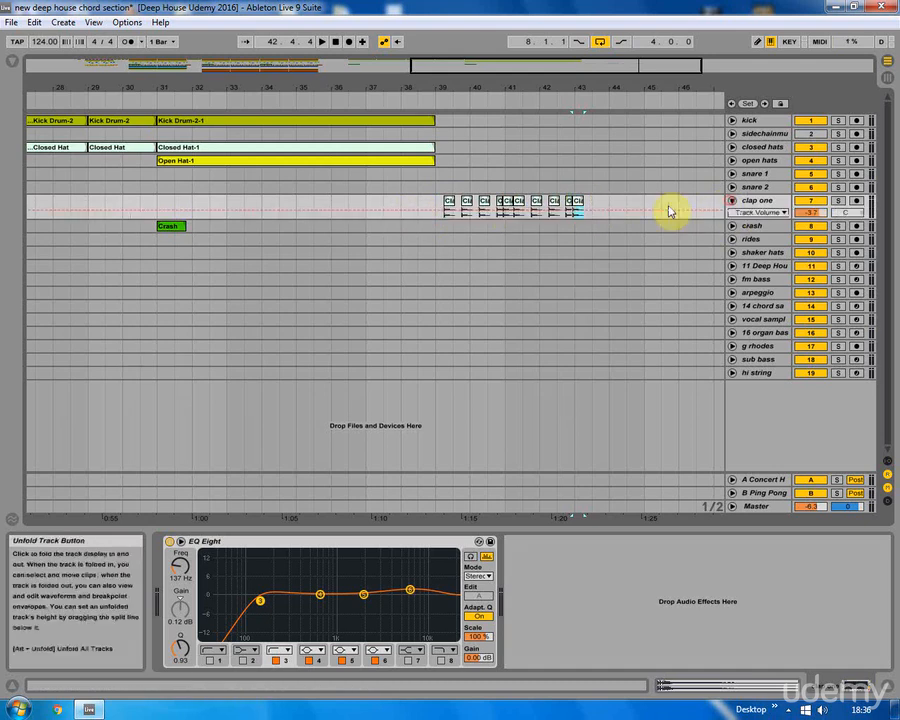
pyautogui.moveTo(578, 96); pyautogui.dragTo(585, 147)
pyautogui.click(505, 229)
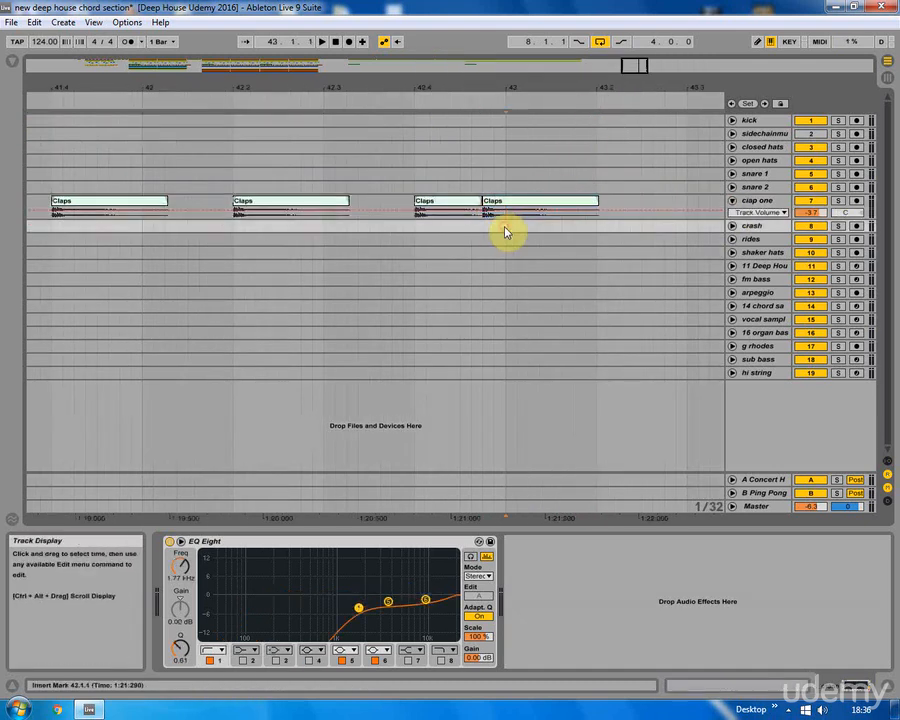
pyautogui.press('space')
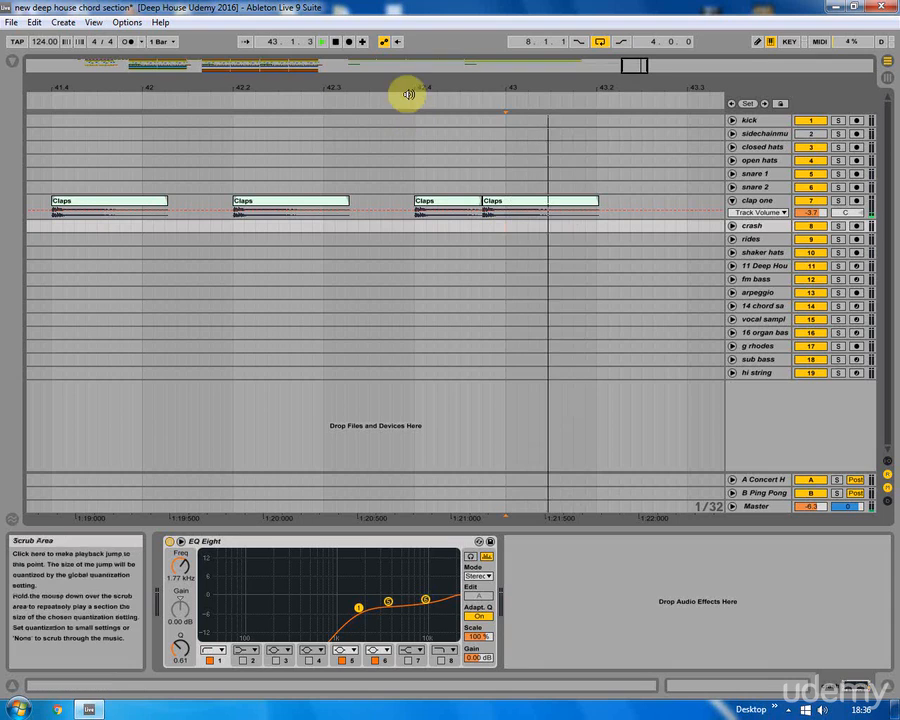
# Step: Copy the Crash clip and the consolidated kick, closed hat and open hat clips to bar 39, fold clap one, and play from bar 38
pyautogui.moveTo(406, 90); pyautogui.dragTo(406, 50)
pyautogui.moveTo(313, 88); pyautogui.dragTo(313, 58)
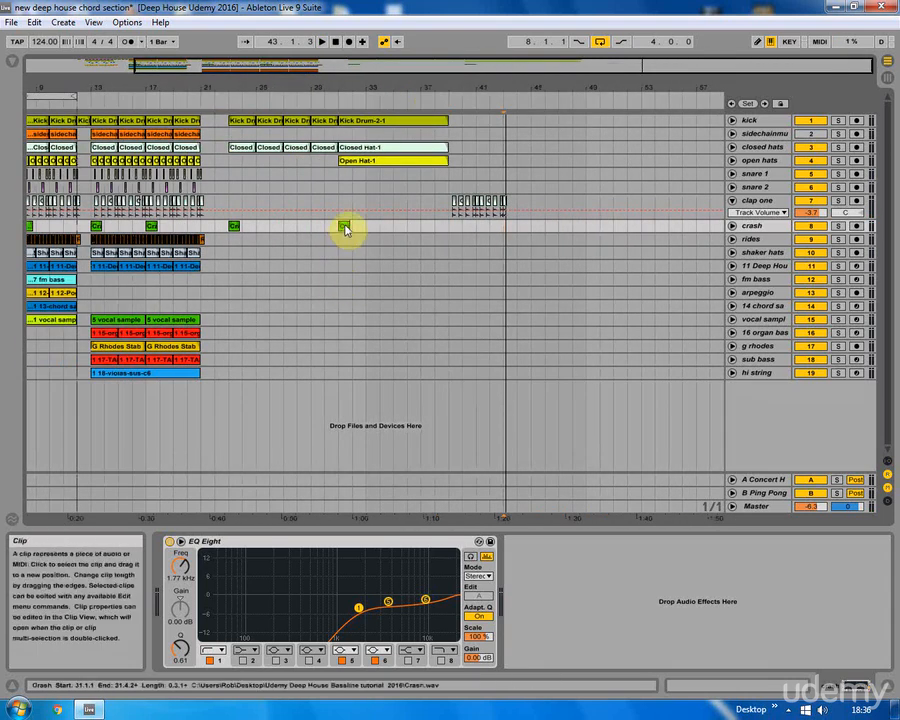
pyautogui.moveTo(344, 227); pyautogui.dragTo(452, 236)
pyautogui.click(735, 201)
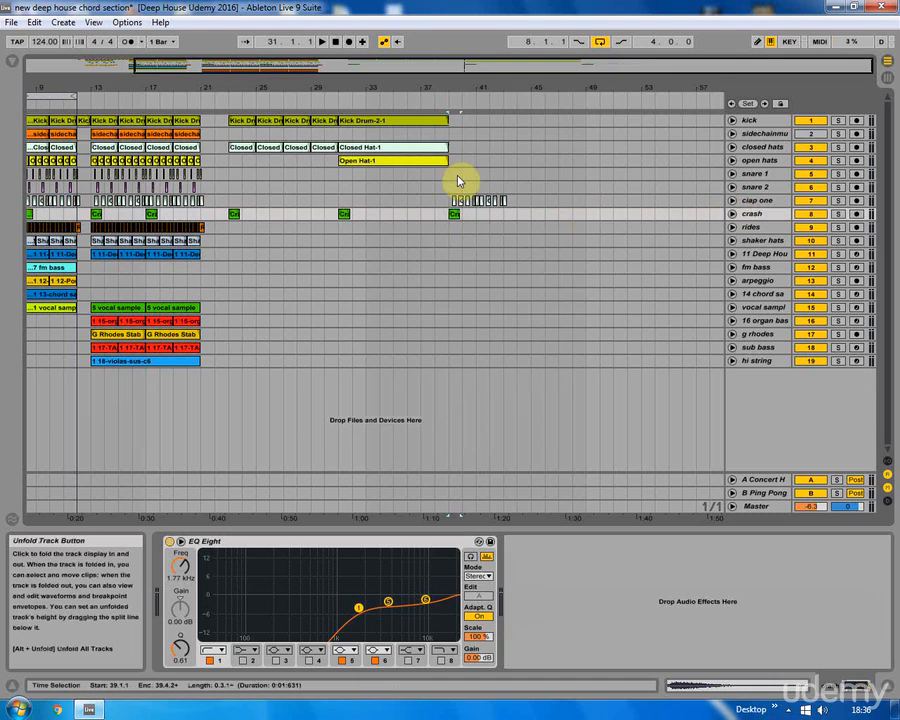
pyautogui.moveTo(448, 134)
pyautogui.mouseDown()
pyautogui.moveTo(345, 122)
pyautogui.moveTo(481, 126)
pyautogui.moveTo(465, 127)
pyautogui.mouseUp()
pyautogui.click(435, 186)
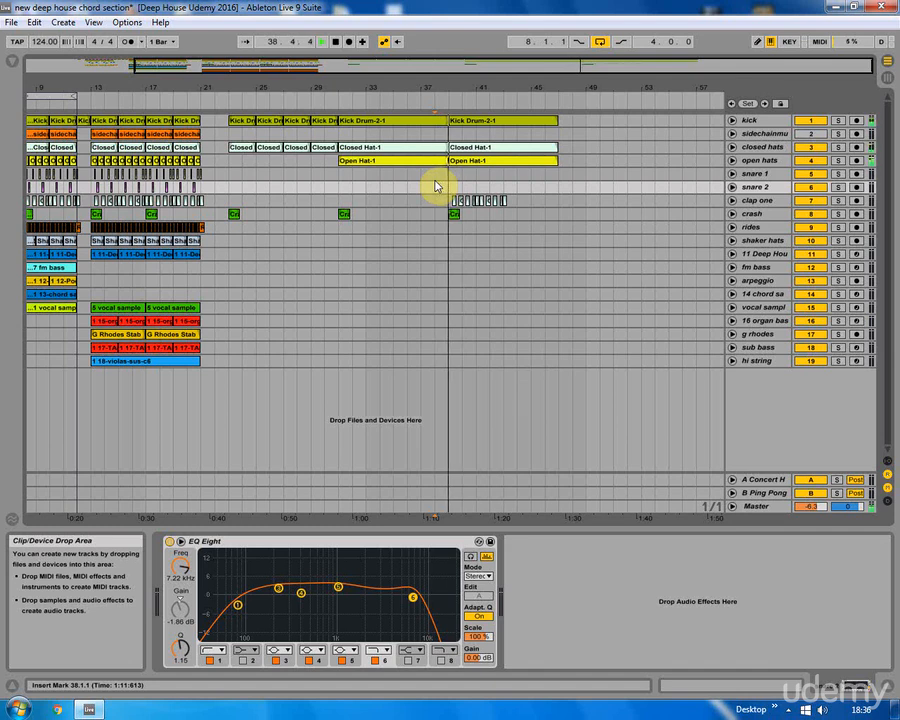
# Step: Try to copy the clap pattern of bars 39 to 44 so that it repeats from bar 43
pyautogui.moveTo(452, 201); pyautogui.dragTo(514, 200)
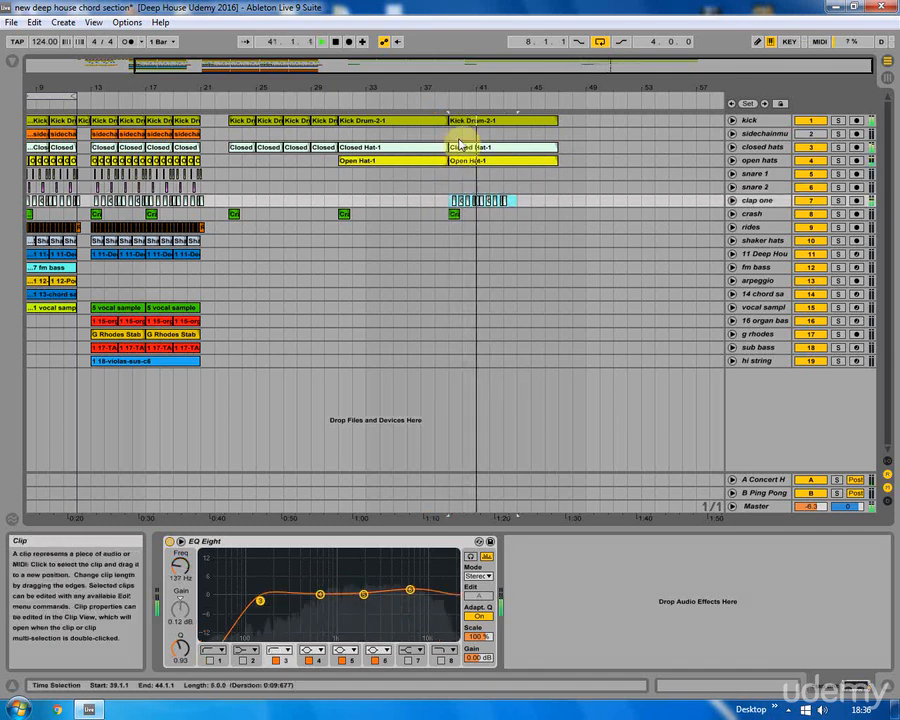
pyautogui.moveTo(483, 88); pyautogui.dragTo(452, 92)
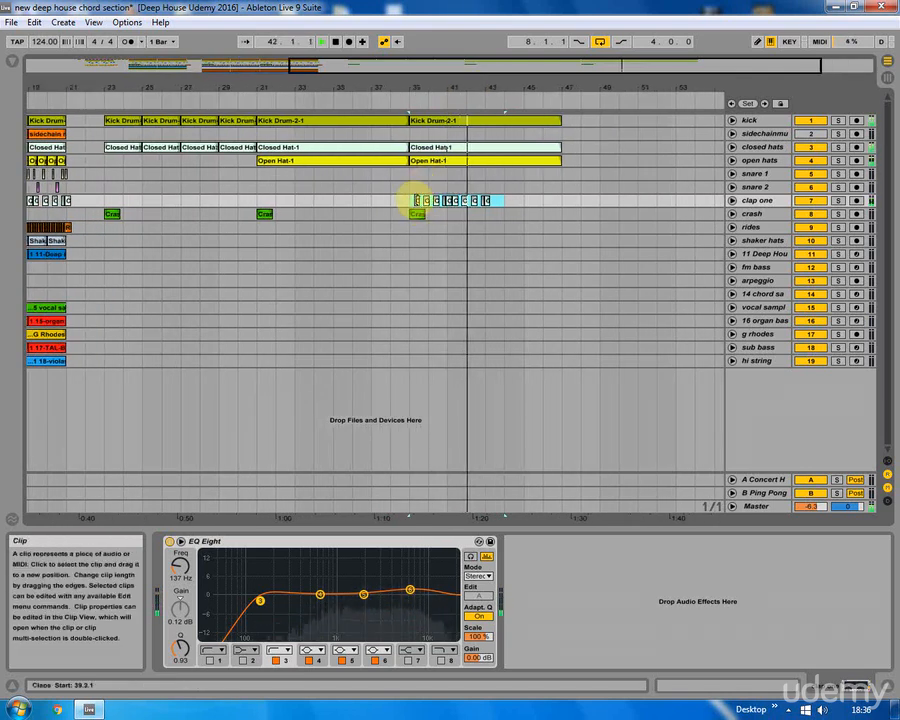
pyautogui.moveTo(420, 203); pyautogui.dragTo(504, 199)
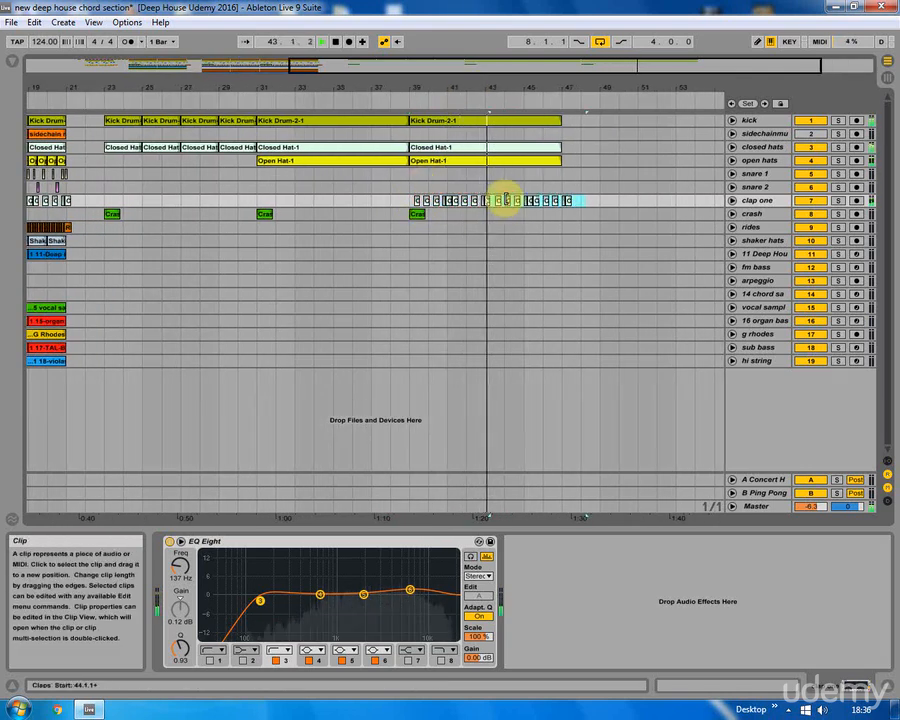
pyautogui.hotkey('ctrl', 'z')
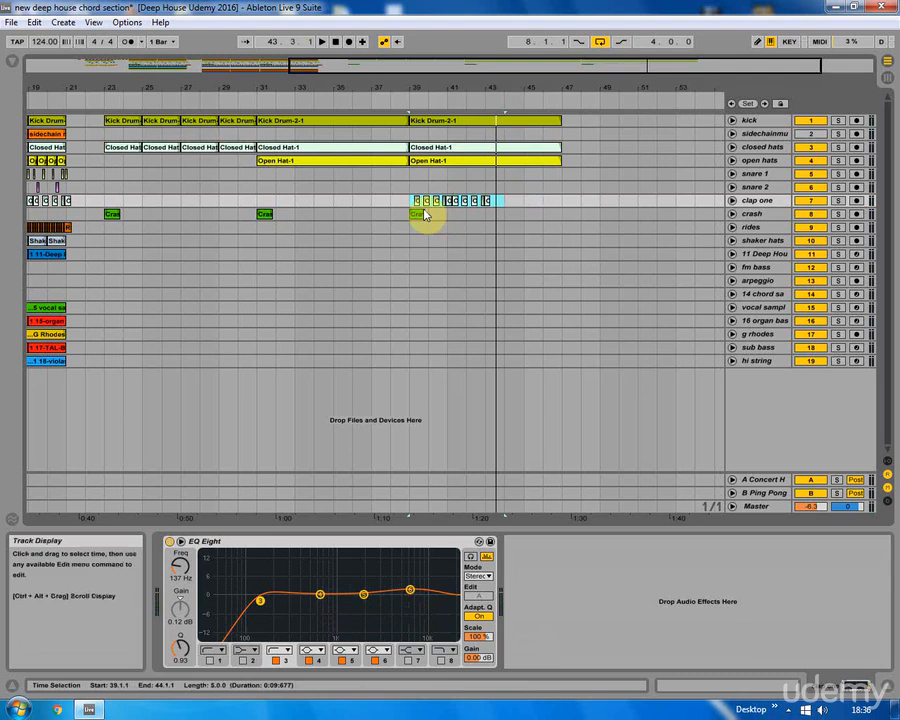
# Step: Copy the clap pattern of bars 39 to 44 to bar 43 and audition the claps
pyautogui.moveTo(414, 202); pyautogui.dragTo(496, 209)
pyautogui.click(487, 215)
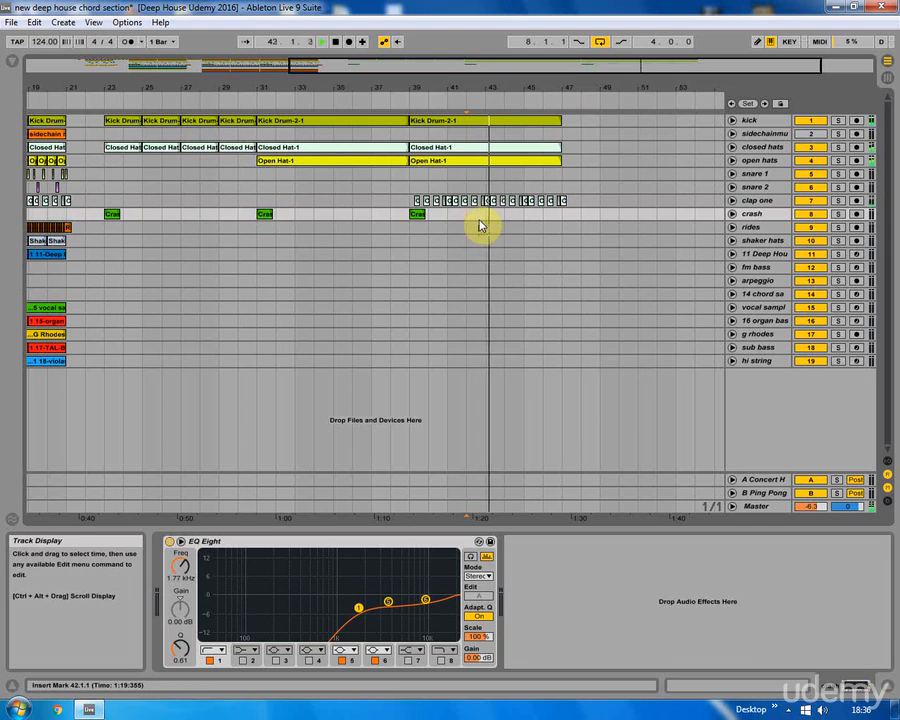
pyautogui.click(409, 202)
pyautogui.moveTo(391, 86); pyautogui.dragTo(484, 84)
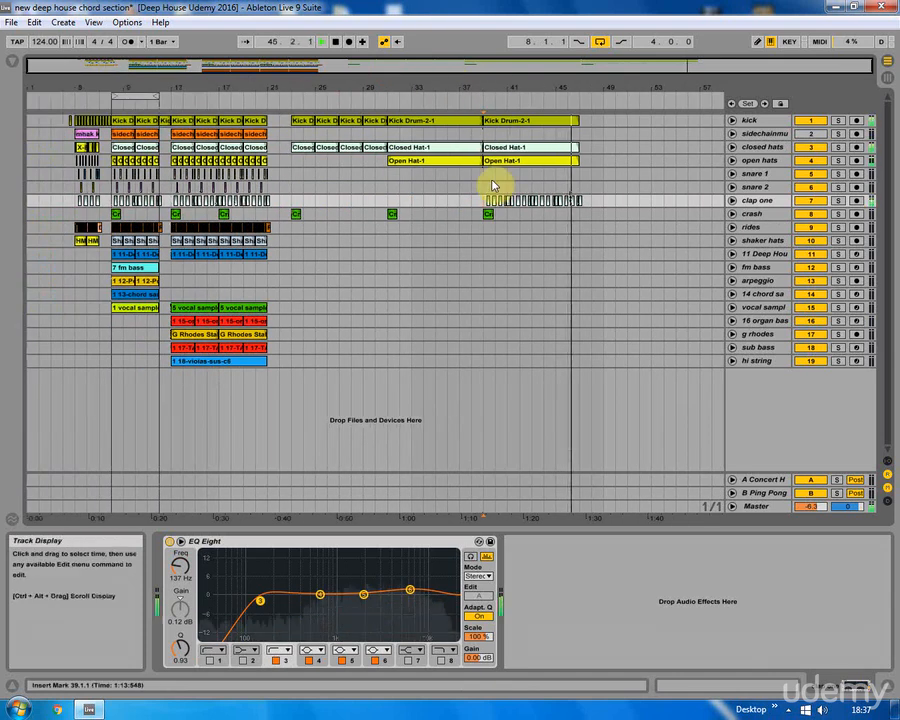
# Step: Stop playback and copy the kick, hat, clap and crash clips of bars 39 to 47 to bar 47
pyautogui.press('space')
pyautogui.moveTo(484, 217); pyautogui.dragTo(592, 124)
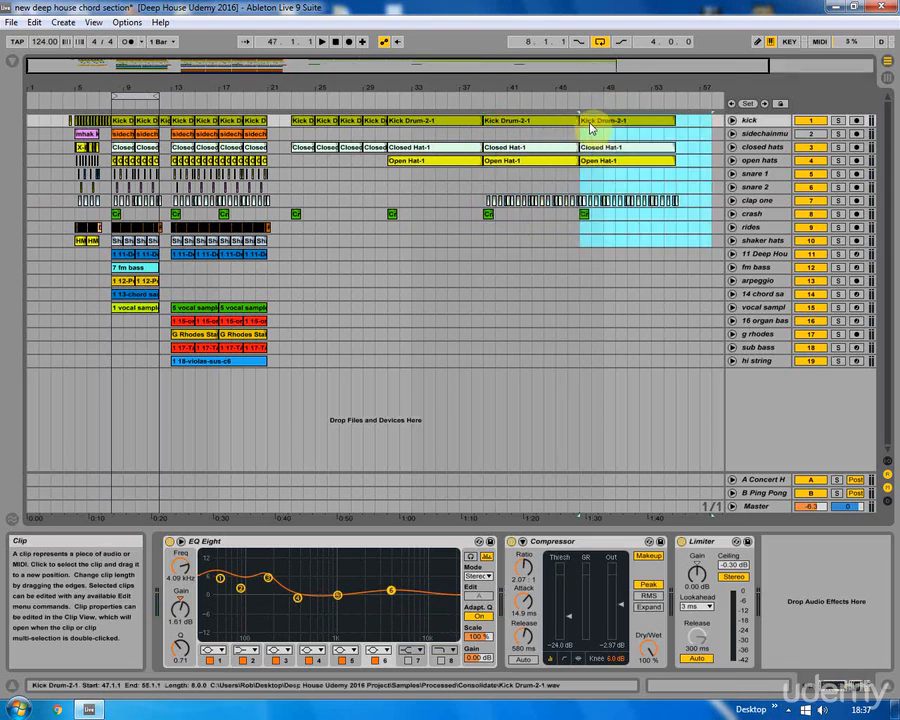
pyautogui.click(390, 176)
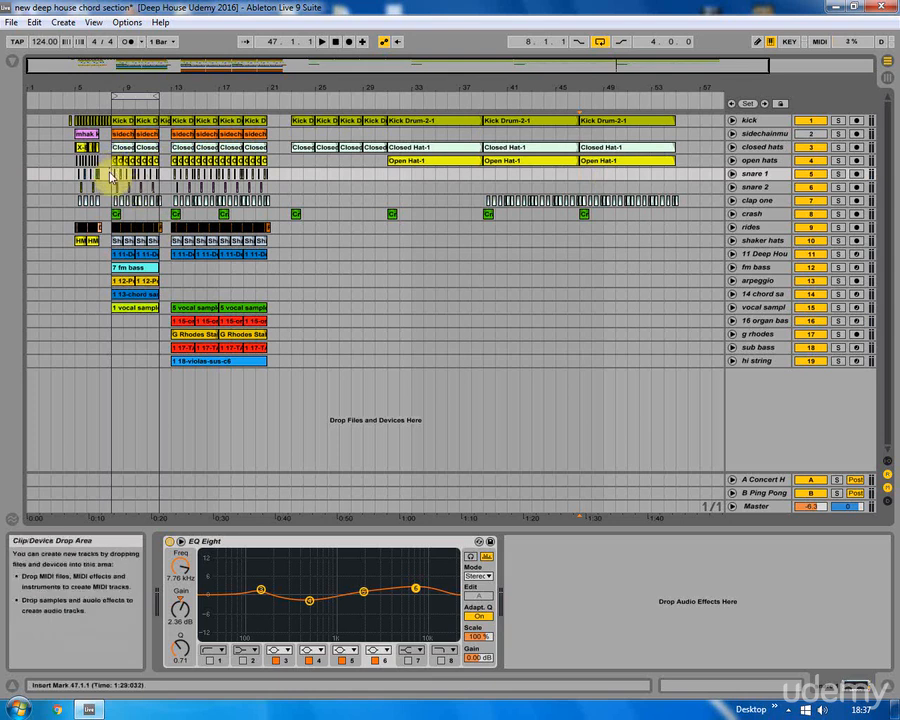
# Step: Copy the snare 1 pattern starting at bar 8 to bar 47 and repeat it from bar 51
pyautogui.moveTo(124, 84); pyautogui.dragTo(253, 181)
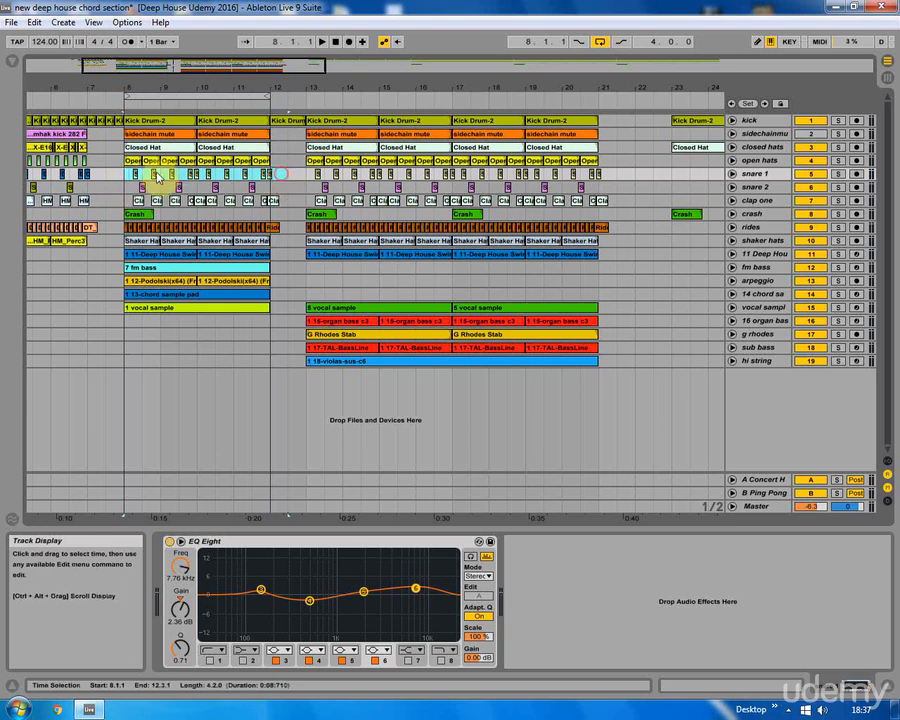
pyautogui.click(155, 179)
pyautogui.moveTo(149, 85); pyautogui.dragTo(119, 84)
pyautogui.moveTo(115, 180); pyautogui.dragTo(515, 180)
pyautogui.moveTo(510, 88); pyautogui.dragTo(402, 78)
pyautogui.moveTo(402, 176); pyautogui.dragTo(480, 190)
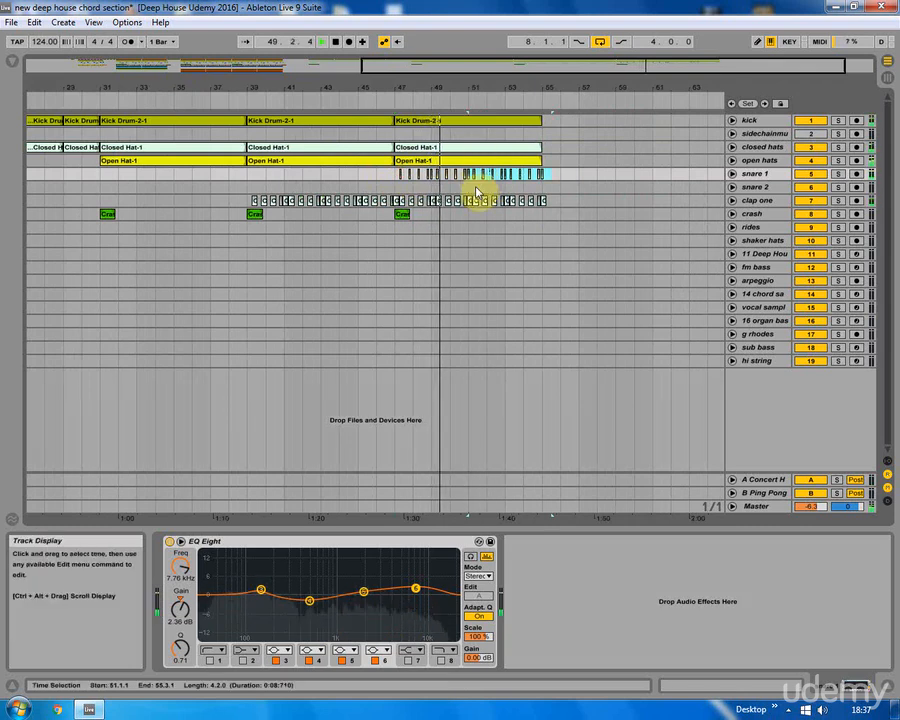
# Step: Copy the Crash clip from bar 47 to bar 54, unfold the crash track and repeat the clip on every beat up to 54.4
pyautogui.moveTo(366, 90); pyautogui.dragTo(500, 84)
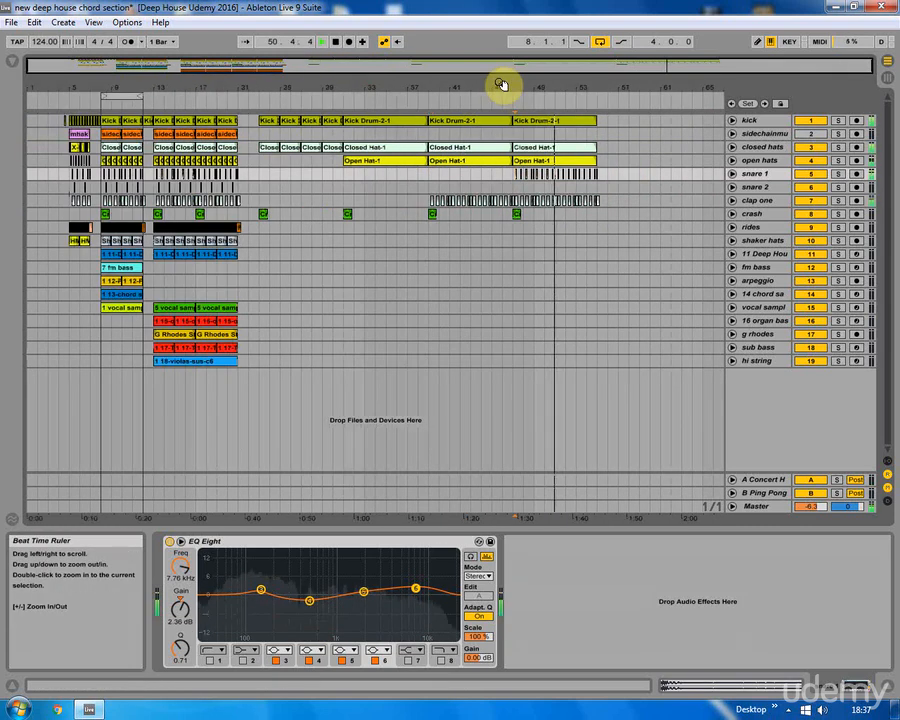
pyautogui.click(524, 220)
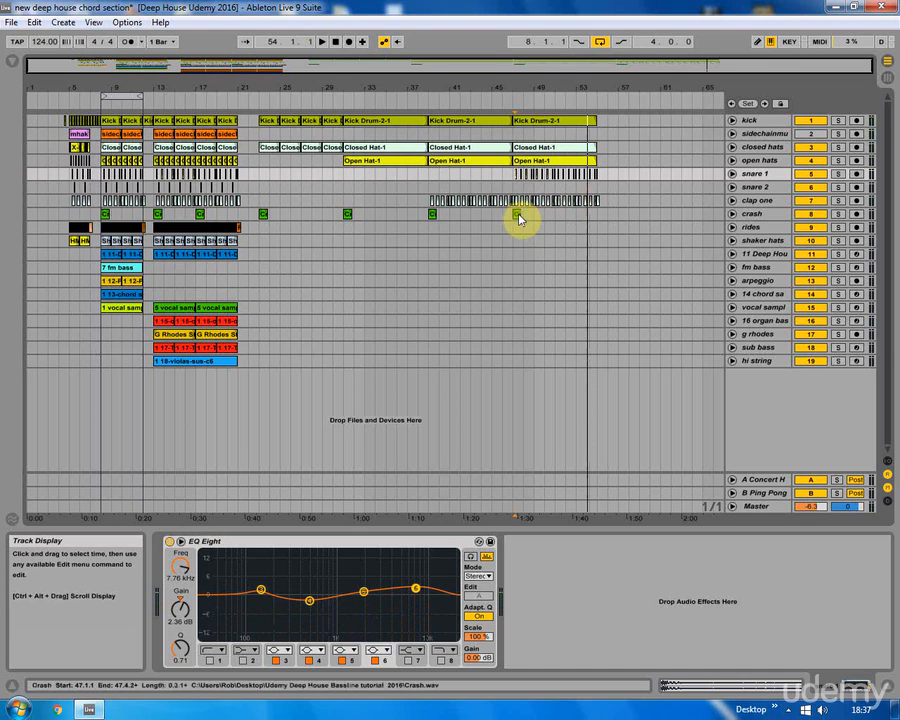
pyautogui.moveTo(517, 216); pyautogui.dragTo(590, 219)
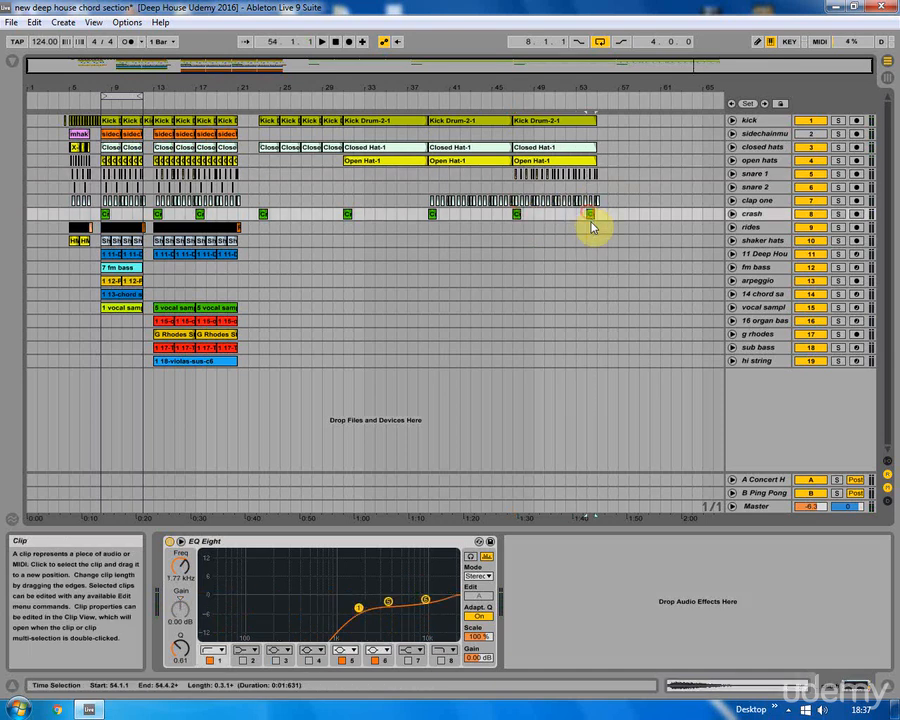
pyautogui.click(732, 214)
pyautogui.moveTo(612, 86)
pyautogui.mouseDown()
pyautogui.moveTo(612, 130)
pyautogui.moveTo(603, 97)
pyautogui.mouseUp()
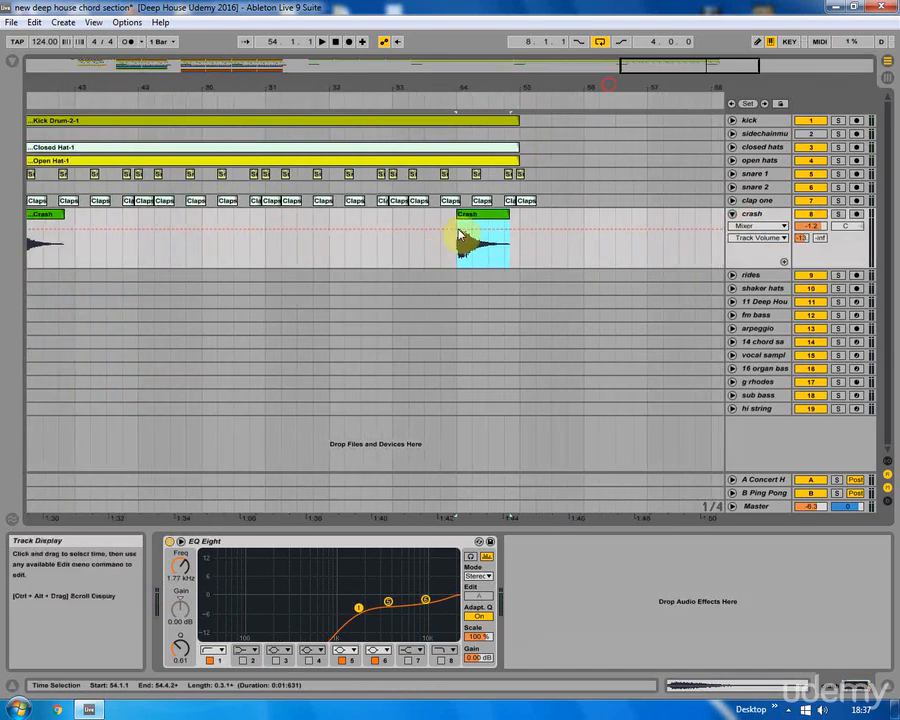
pyautogui.moveTo(452, 220); pyautogui.dragTo(504, 217)
pyautogui.moveTo(499, 217)
pyautogui.mouseDown()
pyautogui.moveTo(540, 219)
pyautogui.moveTo(538, 209)
pyautogui.moveTo(510, 227)
pyautogui.mouseUp()
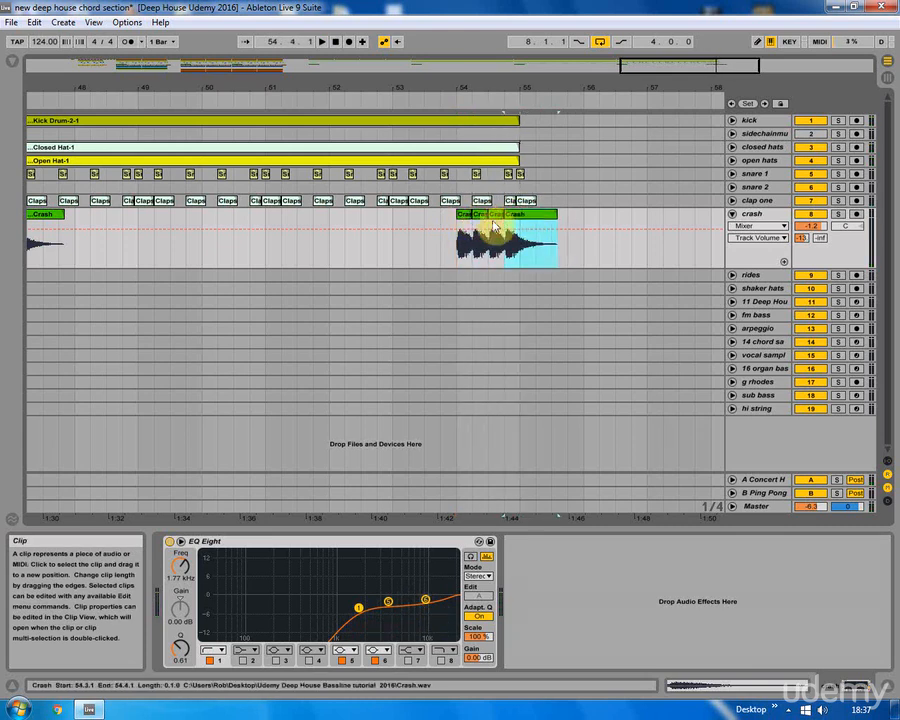
# Step: Audition the crash fill of bar 54 together with the drums leading into it
pyautogui.click(366, 218)
pyautogui.press('space')
pyautogui.click(510, 121)
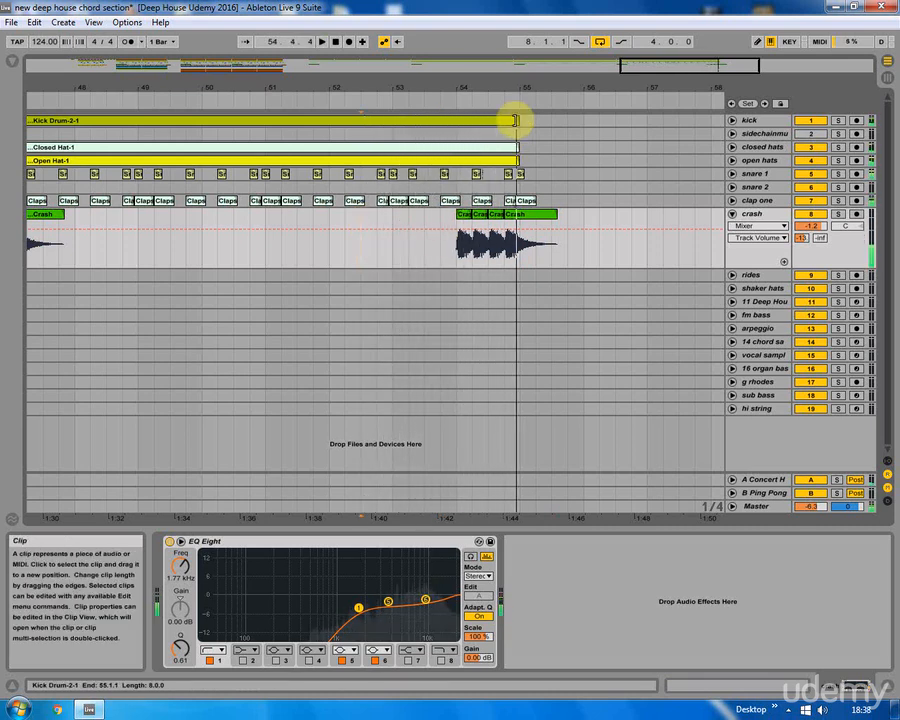
pyautogui.click(460, 214)
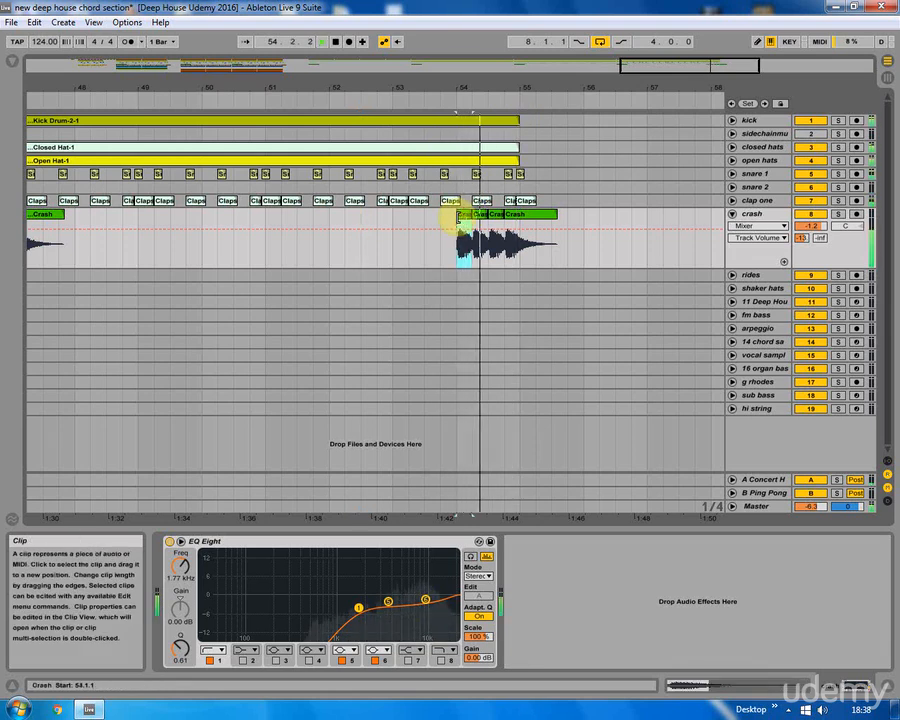
pyautogui.press('space')
# Step: Copy the arpeggio clip of bar 8 to bar 55 and duplicate it so it fills up to bar 63
pyautogui.press('-')
pyautogui.press('-')
pyautogui.press('-')
pyautogui.click(488, 188)
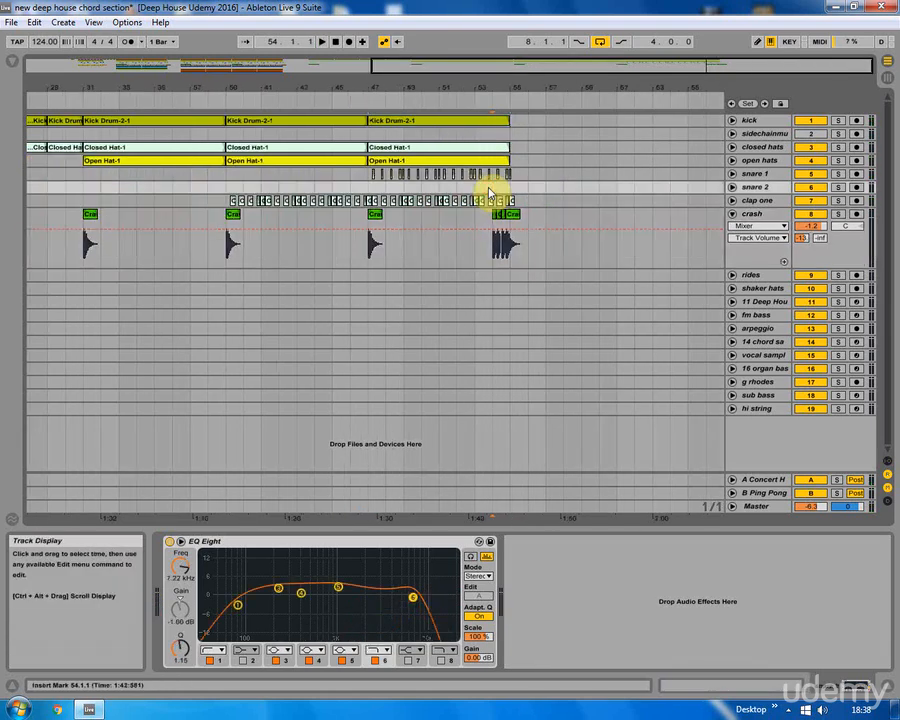
pyautogui.moveTo(415, 88); pyautogui.dragTo(462, 80)
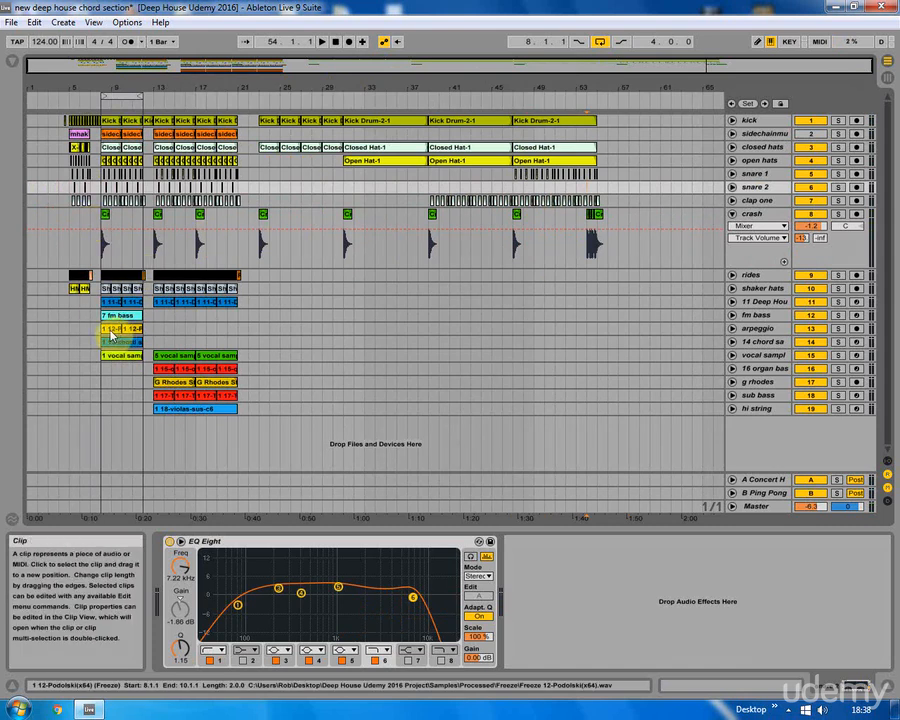
pyautogui.moveTo(112, 335); pyautogui.dragTo(604, 335)
pyautogui.hotkey('ctrl', 'd')
pyautogui.hotkey('ctrl', 'd')
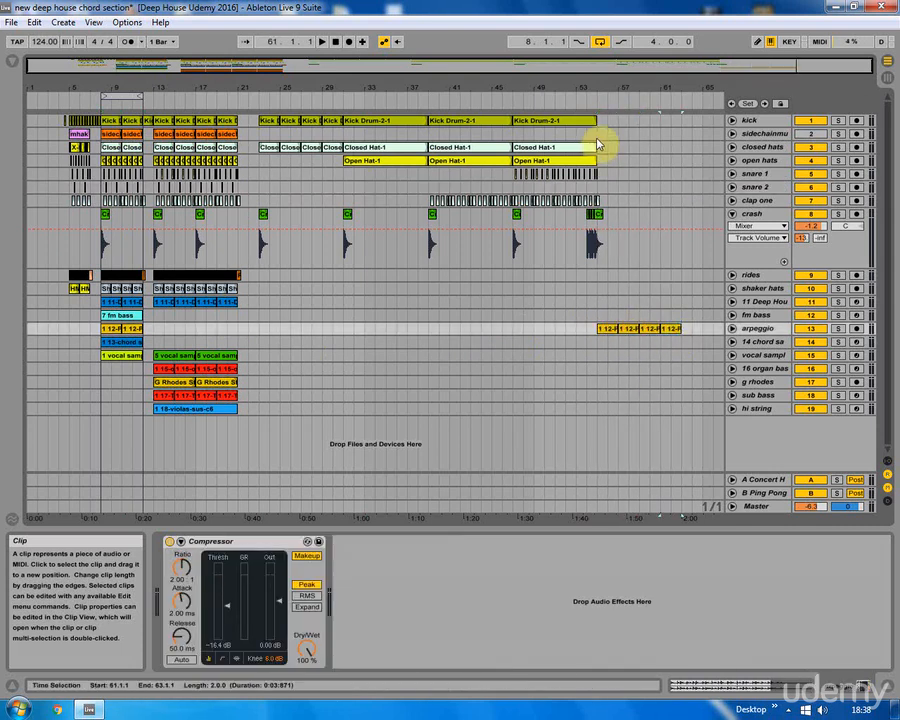
# Step: Copy the kick, hat, clap and crash clips of bars 39 to 47 to bar 55
pyautogui.moveTo(431, 65); pyautogui.dragTo(510, 212)
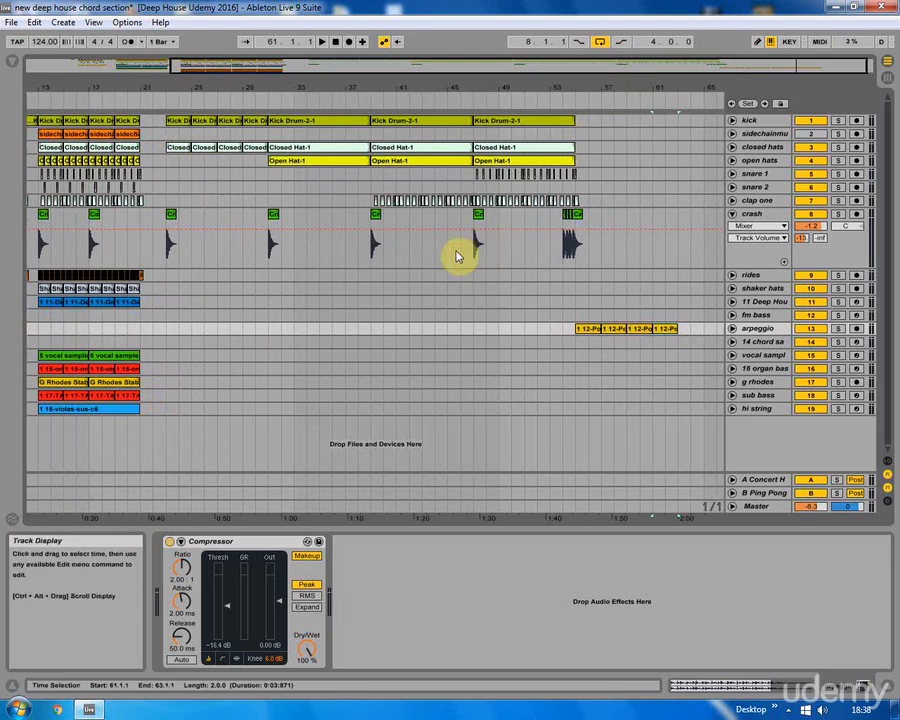
pyautogui.moveTo(368, 276); pyautogui.dragTo(476, 101)
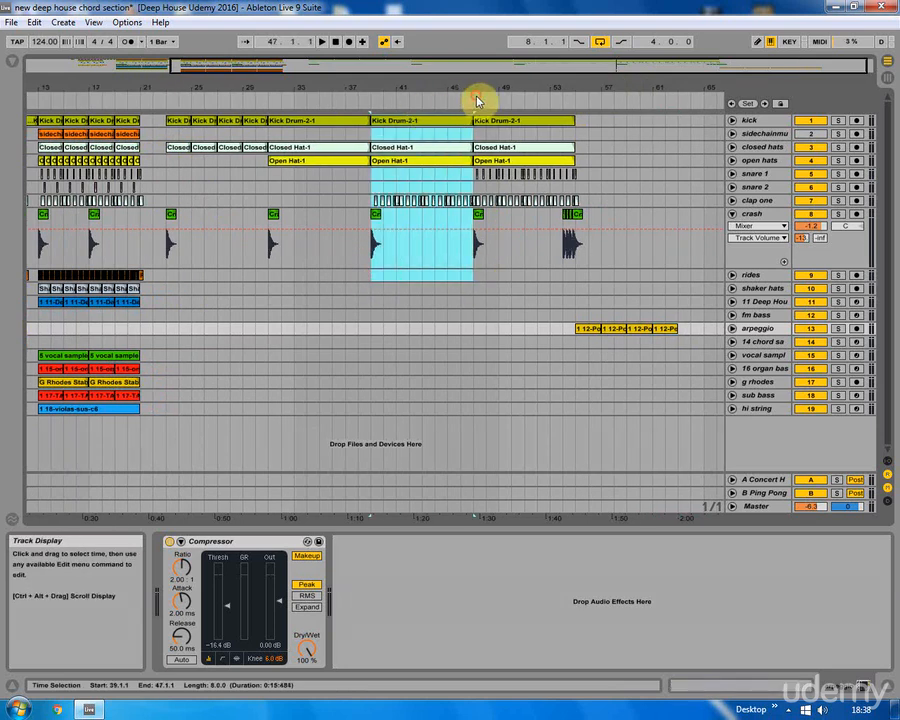
pyautogui.moveTo(380, 126); pyautogui.dragTo(590, 125)
# Step: Extend the shortened last clap clip at the end of bar 62 past the start of bar 63
pyautogui.moveTo(697, 89); pyautogui.dragTo(672, 150)
pyautogui.click(614, 208)
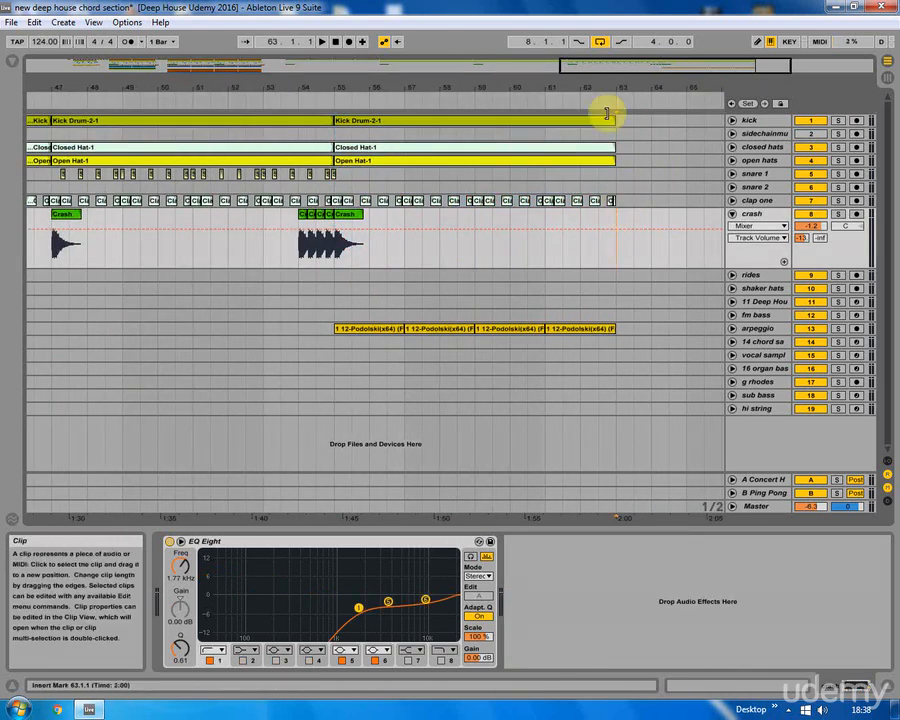
pyautogui.moveTo(608, 89); pyautogui.dragTo(608, 150)
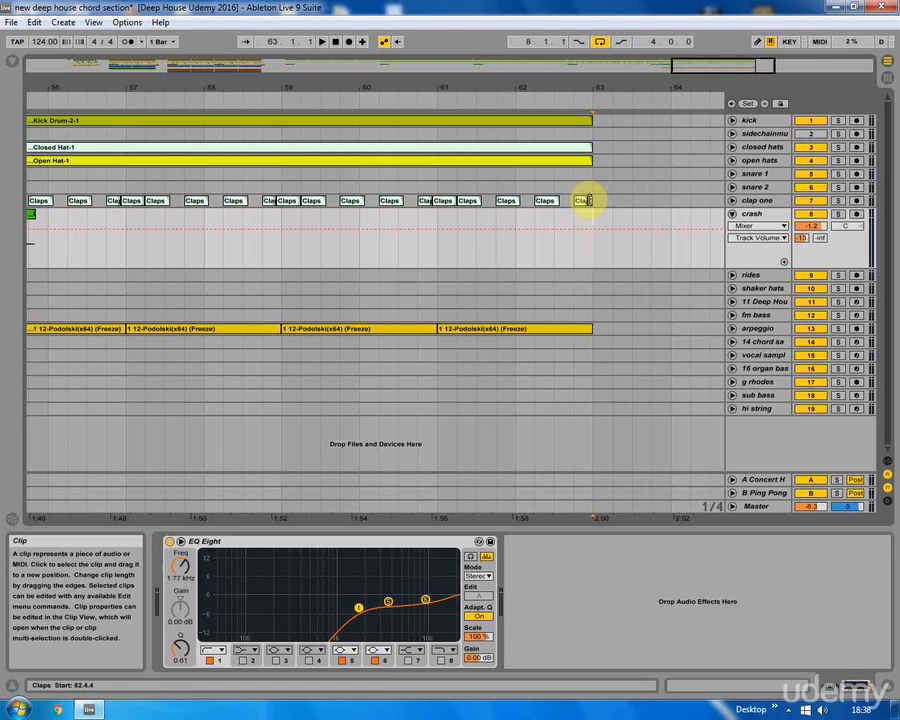
pyautogui.moveTo(590, 200); pyautogui.dragTo(606, 199)
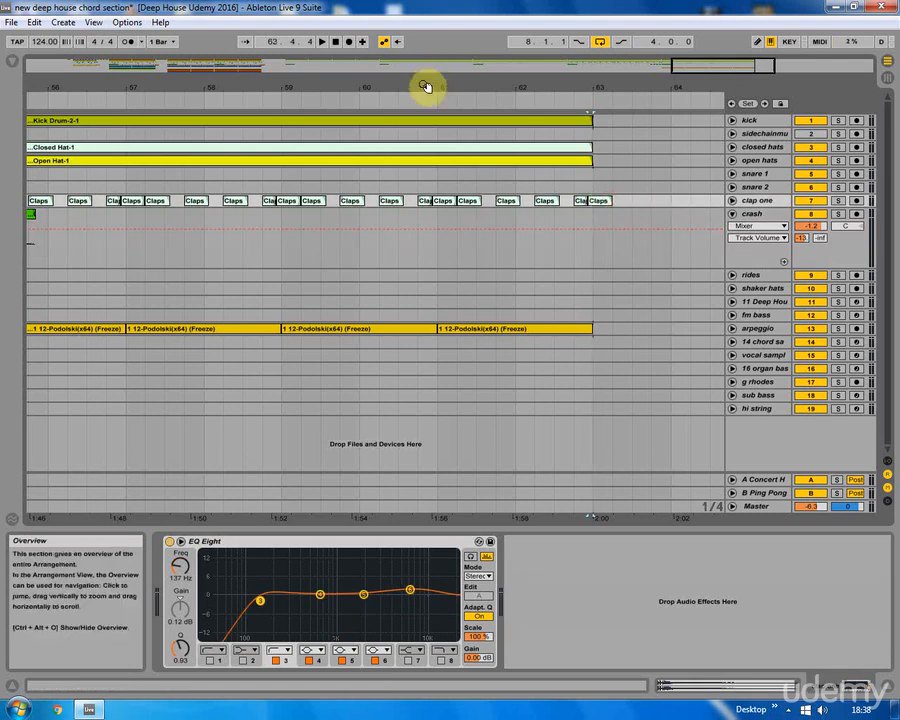
# Step: Copy the snare 1 pattern of bars 47 to 55 so that it continues from bar 55
pyautogui.moveTo(428, 86); pyautogui.dragTo(428, 66)
pyautogui.click(407, 178)
pyautogui.moveTo(407, 178)
pyautogui.mouseDown()
pyautogui.moveTo(203, 177)
pyautogui.moveTo(413, 177)
pyautogui.mouseUp()
# Step: Consolidate the snare 2 hits of bars 8 to 12 into a single clip
pyautogui.moveTo(264, 86); pyautogui.dragTo(364, 88)
pyautogui.moveTo(98, 188); pyautogui.dragTo(132, 188)
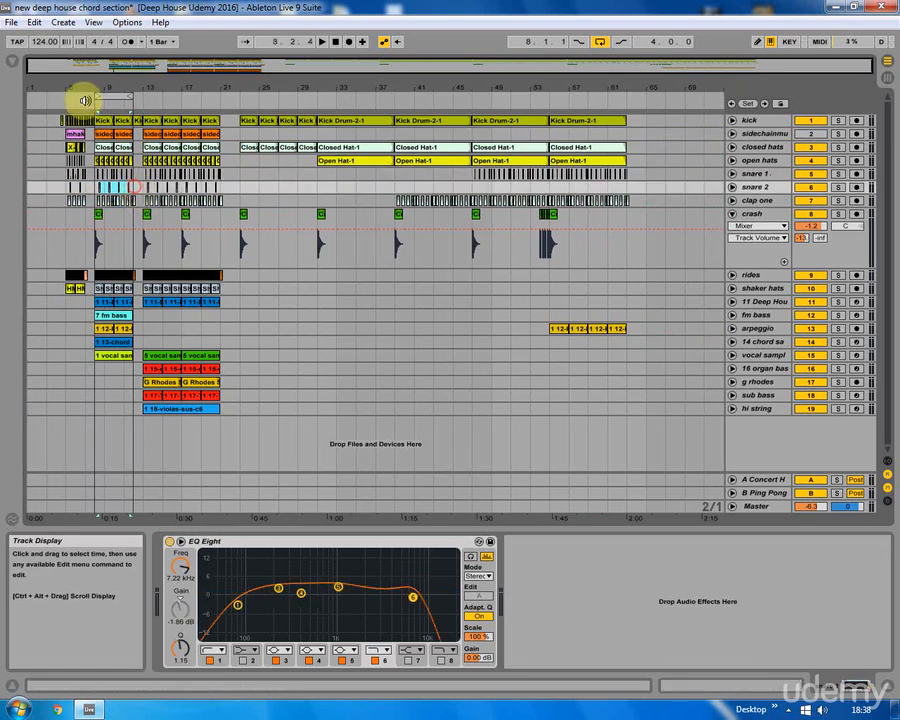
pyautogui.moveTo(100, 84); pyautogui.dragTo(104, 100)
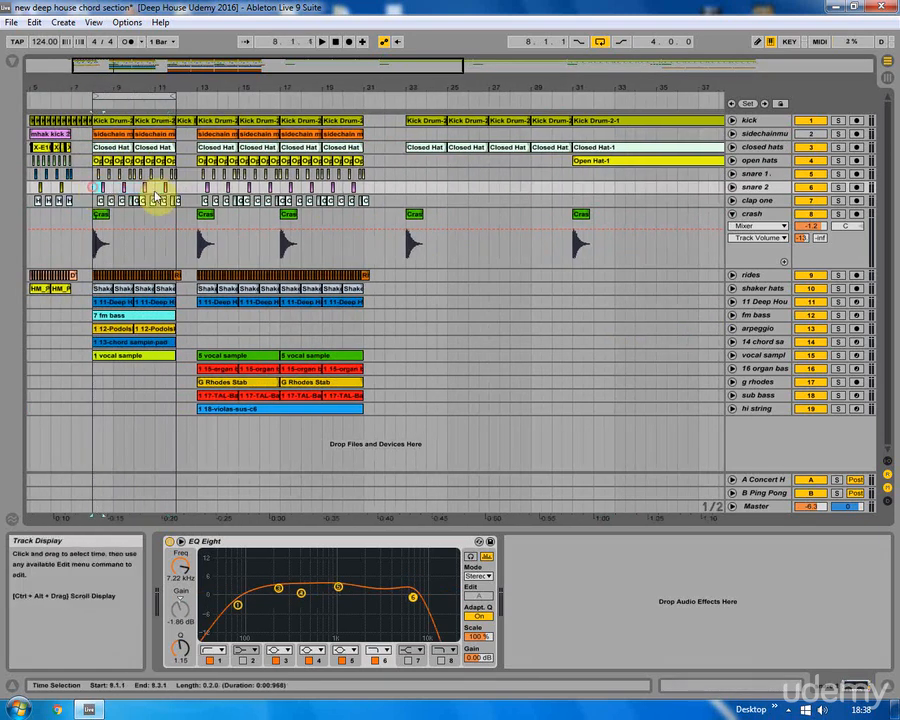
pyautogui.rightClick(167, 188)
pyautogui.click(197, 264)
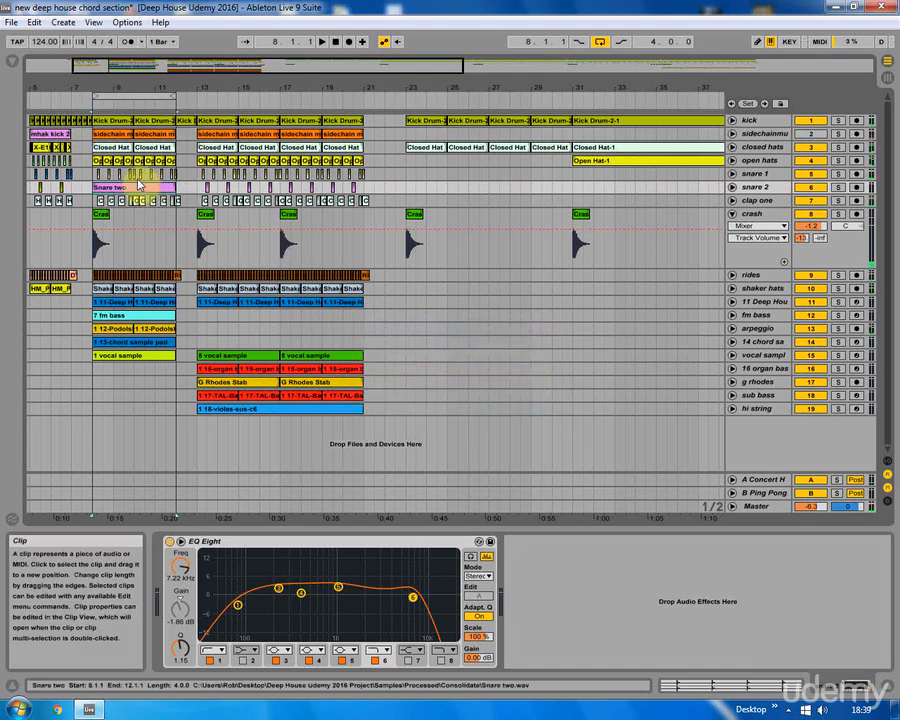
# Step: Copy the consolidated Snare two clip to bars 55 and 59 and play the arrangement from bar 53
pyautogui.moveTo(145, 82); pyautogui.dragTo(140, 72)
pyautogui.moveTo(112, 187); pyautogui.dragTo(566, 190)
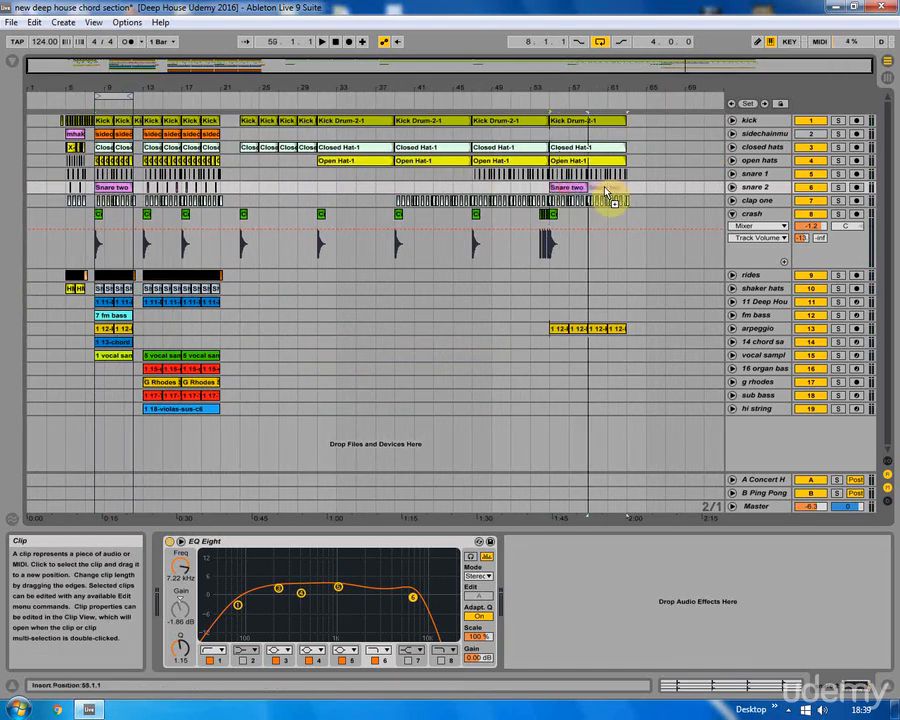
pyautogui.hotkey('ctrl', 'd')
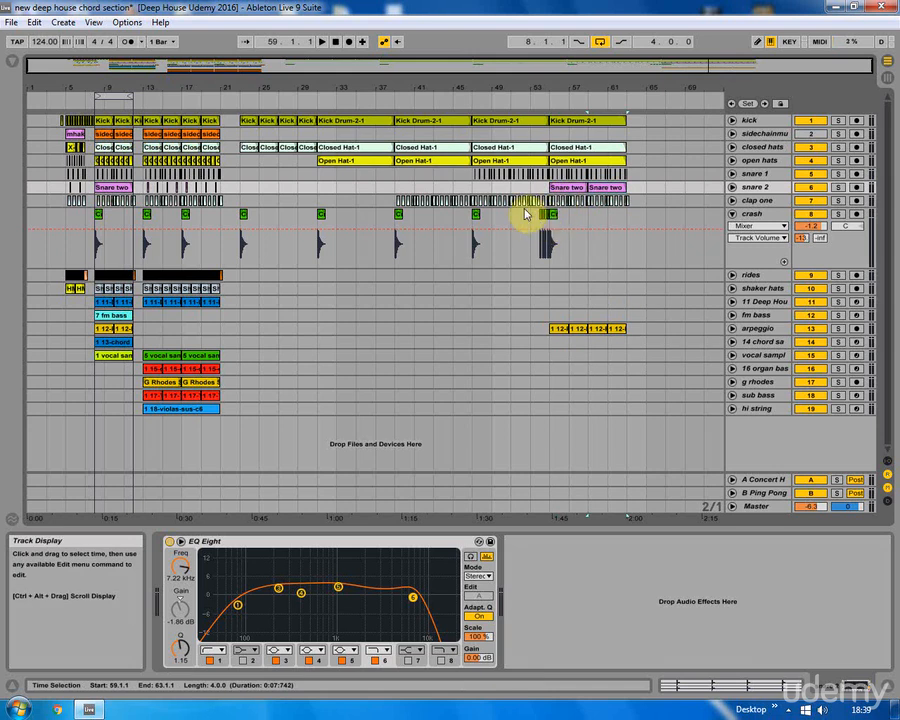
pyautogui.click(521, 217)
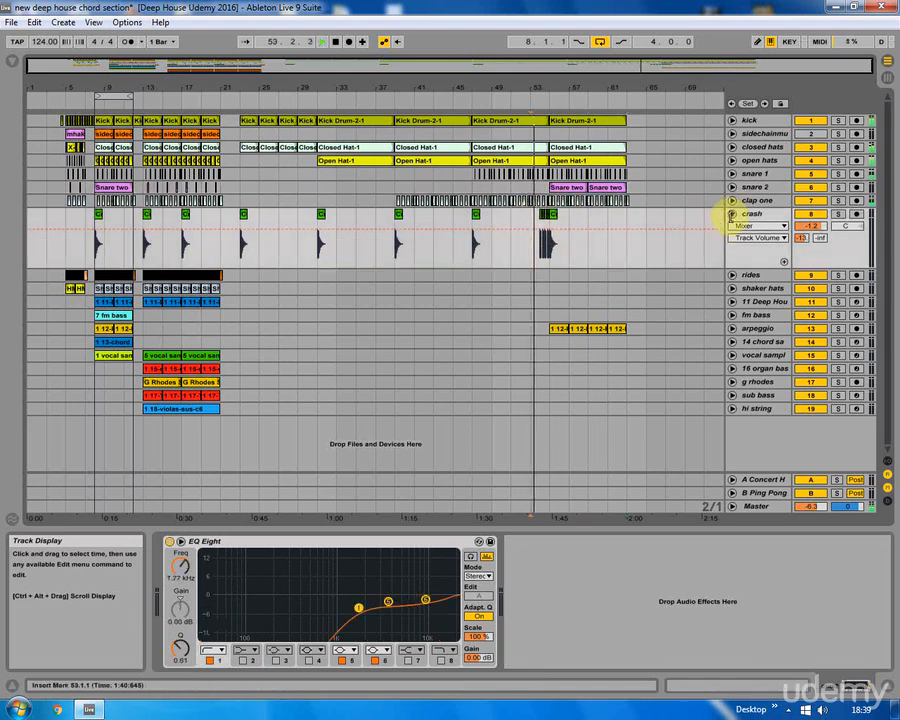
# Step: Fold the crash track and copy all drum and arpeggio clips of bars 55 to 63 to bar 63
pyautogui.click(733, 214)
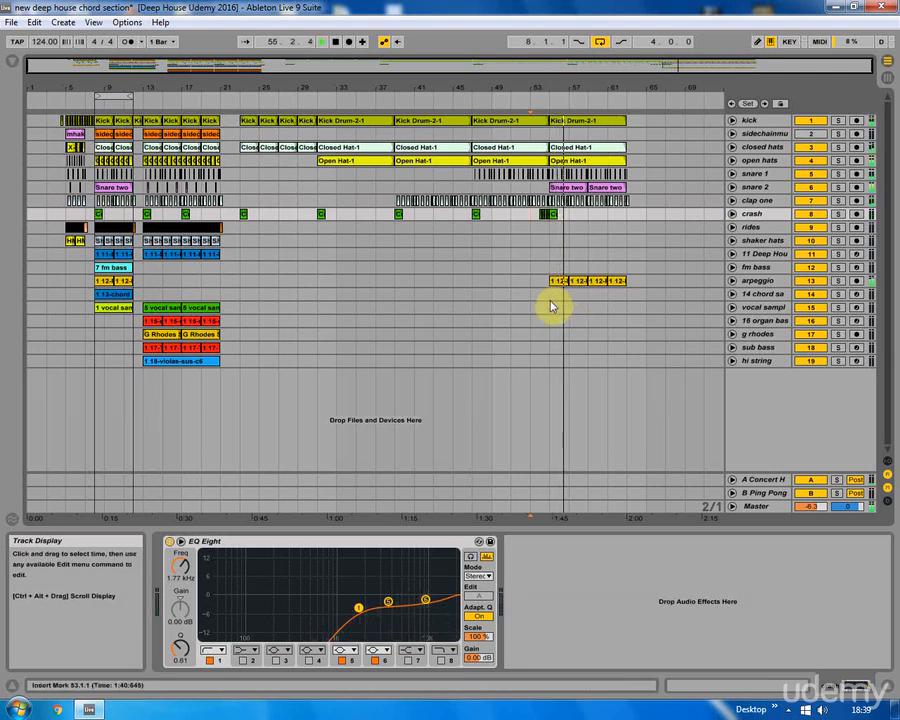
pyautogui.moveTo(552, 305); pyautogui.dragTo(648, 107)
pyautogui.moveTo(548, 121); pyautogui.dragTo(633, 121)
pyautogui.moveTo(586, 88); pyautogui.dragTo(545, 80)
pyautogui.click(514, 270)
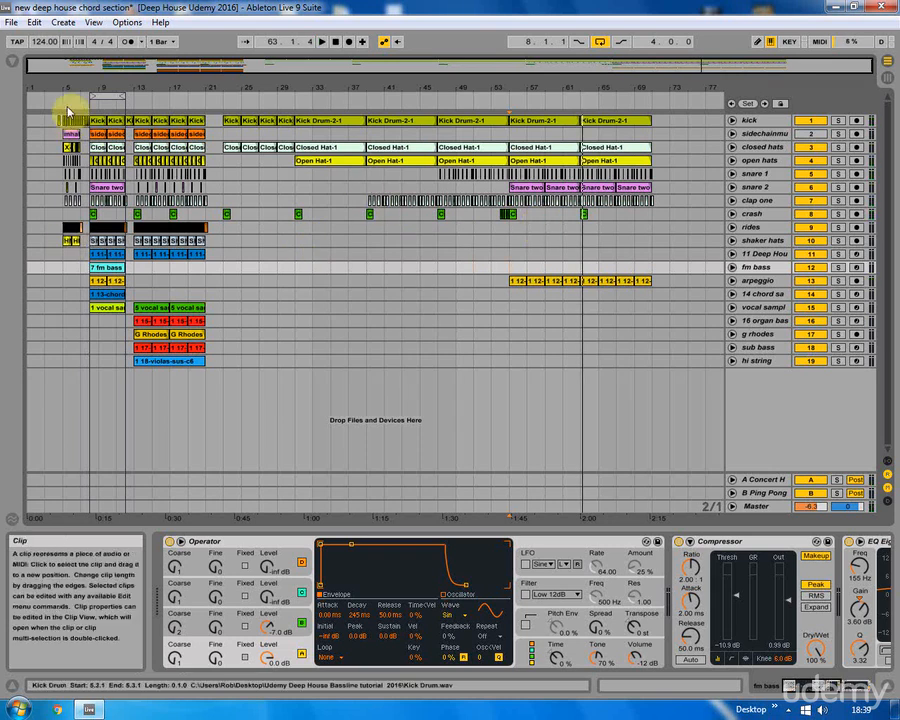
# Step: Consolidate the four shaker hats clips of bars 8 to 12 into a single clip
pyautogui.moveTo(80, 88); pyautogui.dragTo(86, 112)
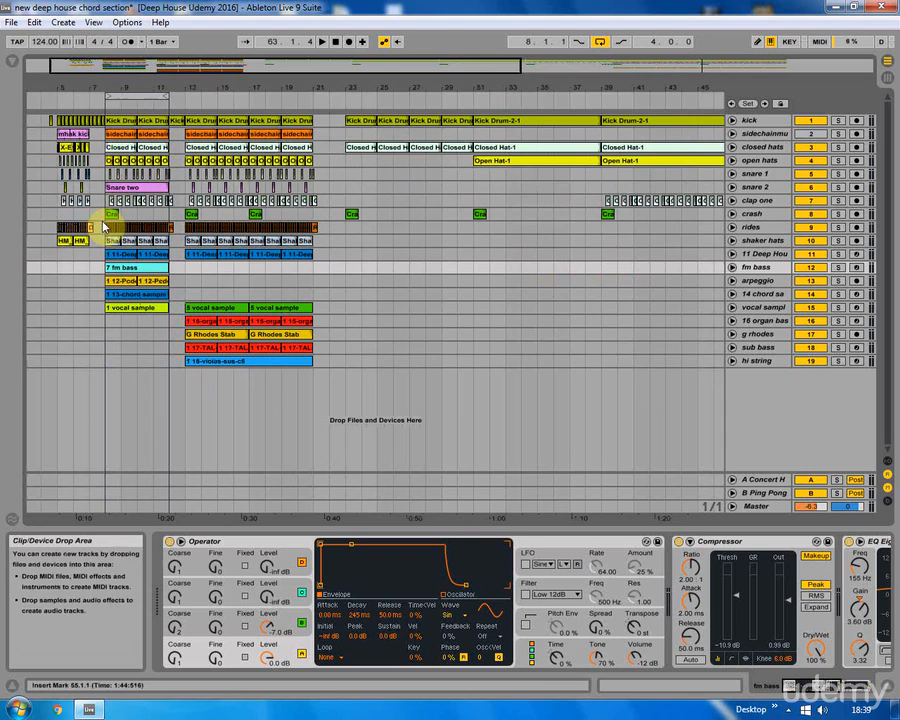
pyautogui.moveTo(105, 245); pyautogui.dragTo(167, 241)
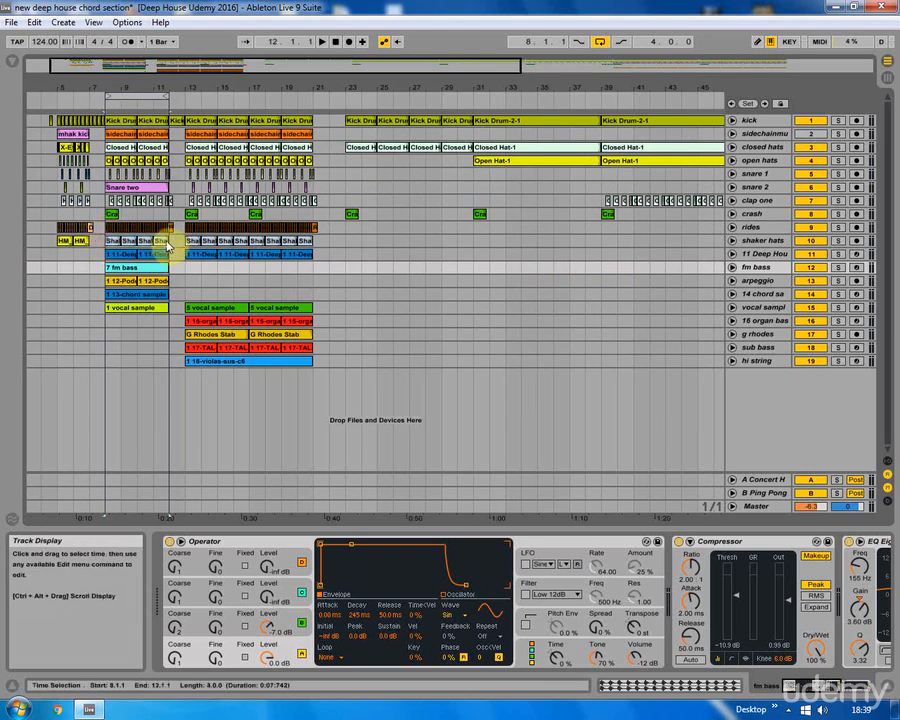
pyautogui.rightClick(118, 240)
pyautogui.click(147, 318)
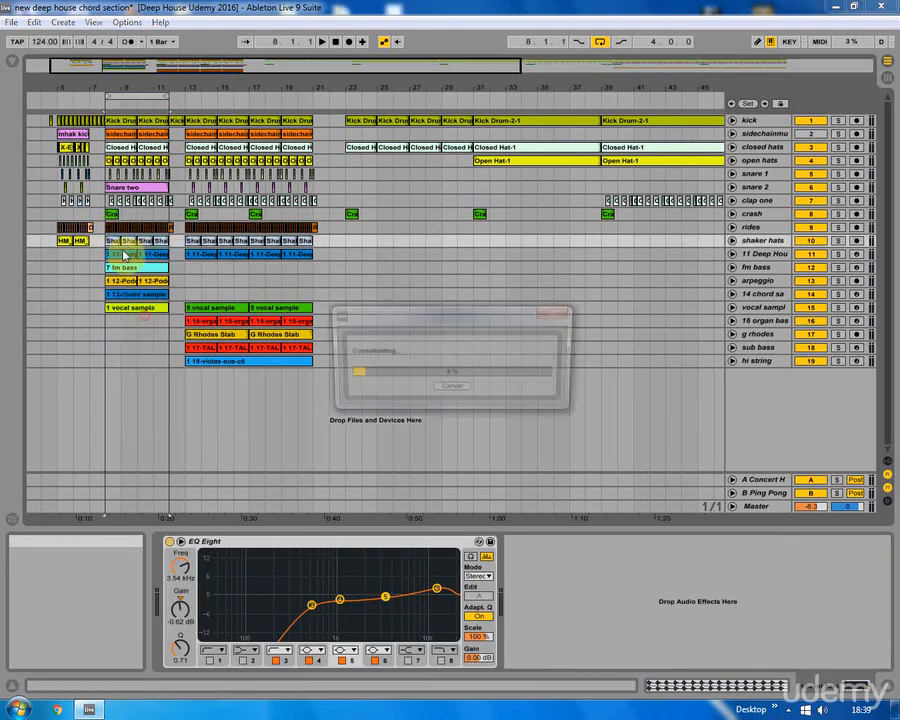
# Step: Copy the consolidated shaker hats clip to bars 63 and 67
pyautogui.rightClick(128, 241)
pyautogui.click(140, 257)
pyautogui.moveTo(600, 87); pyautogui.dragTo(430, 70)
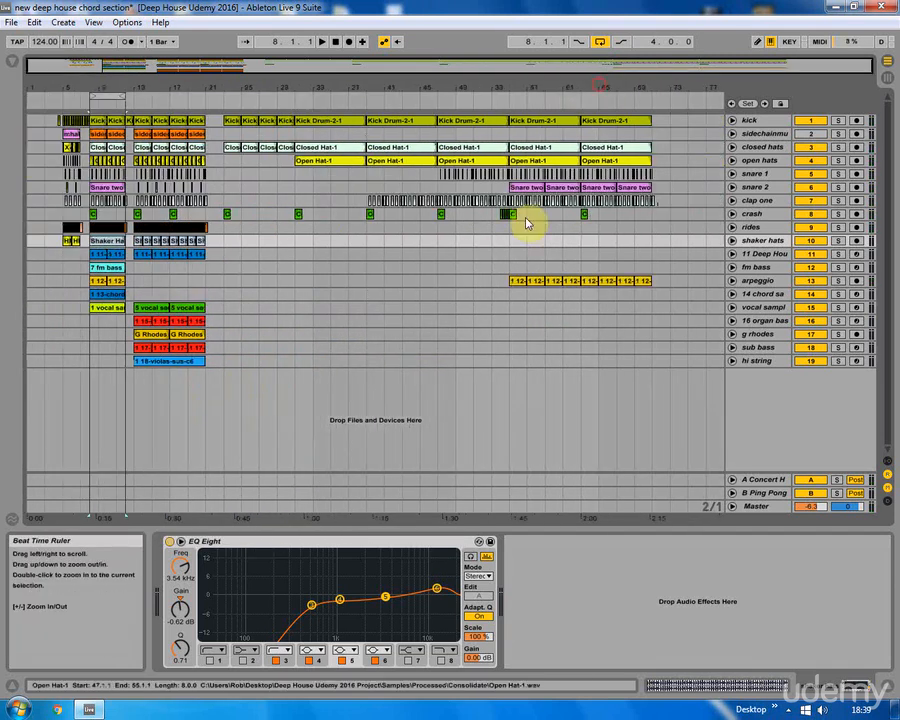
pyautogui.click(583, 241)
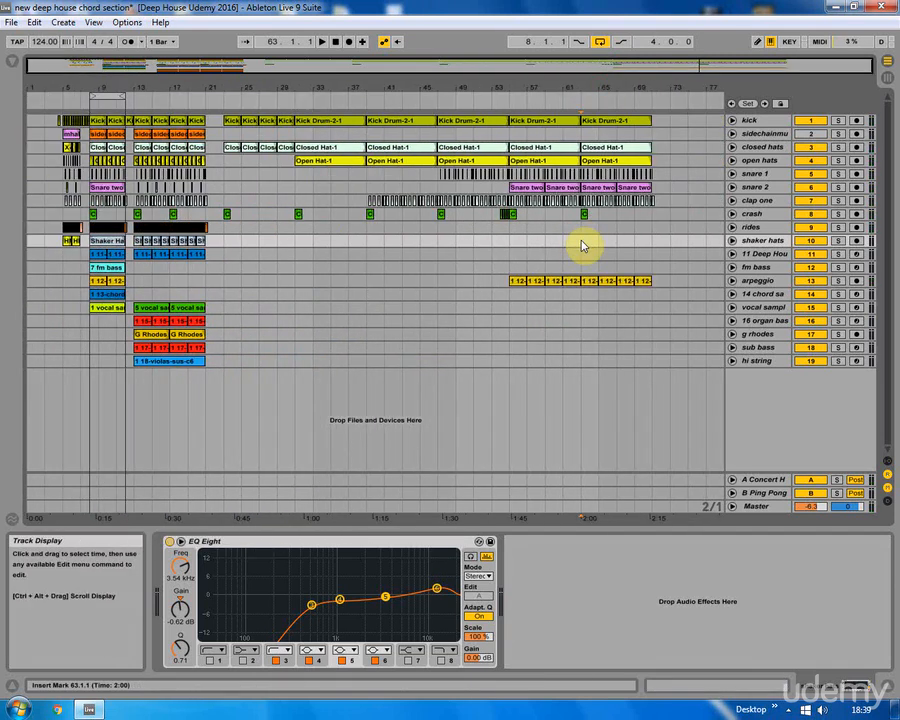
pyautogui.hotkey('ctrl', 'v')
pyautogui.hotkey('ctrl', 'v')
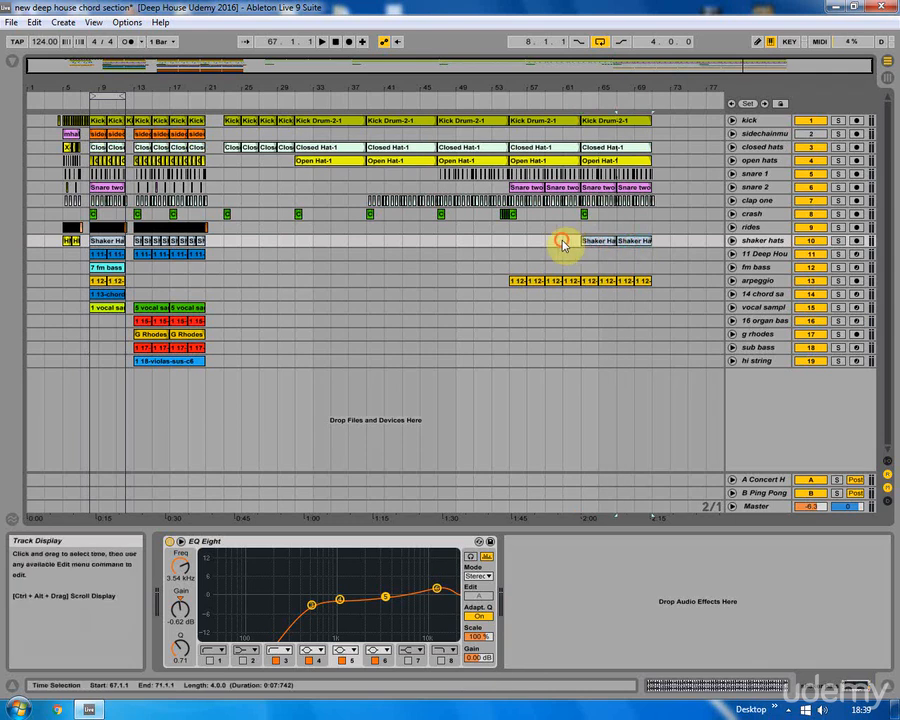
# Step: Play from bar 61 and copy all drum, shaker and arpeggio clips of bars 63 to 71 to bar 71
pyautogui.click(563, 243)
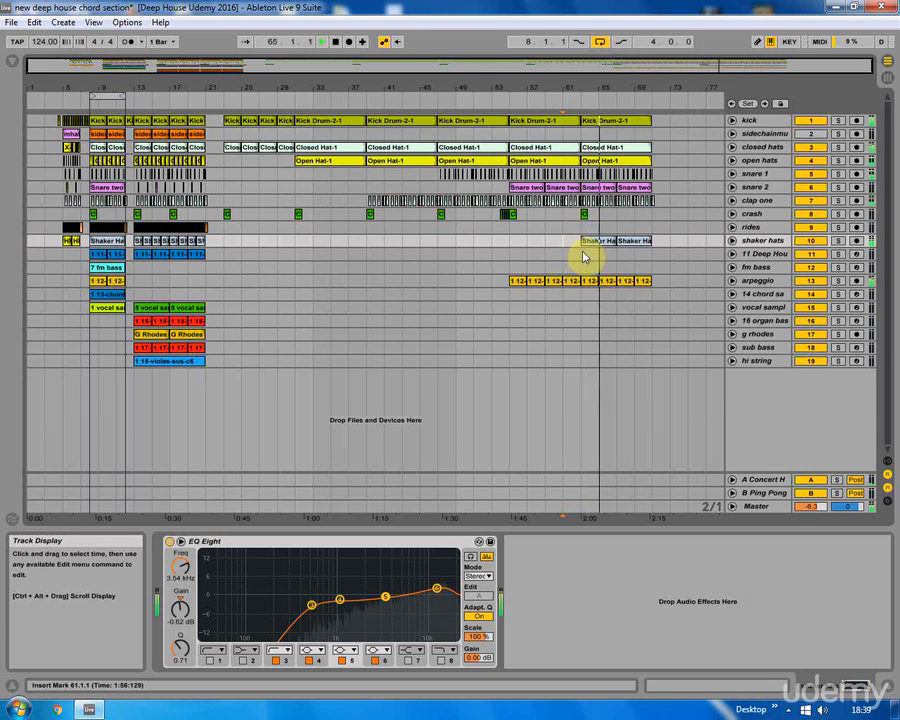
pyautogui.moveTo(578, 299); pyautogui.dragTo(673, 102)
pyautogui.moveTo(599, 121); pyautogui.dragTo(661, 121)
pyautogui.press('space')
# Step: Copy all drum, shaker and arpeggio clips of bars 71 to 79 to bar 79
pyautogui.moveTo(574, 88); pyautogui.dragTo(529, 88)
pyautogui.moveTo(180, 134); pyautogui.dragTo(605, 139)
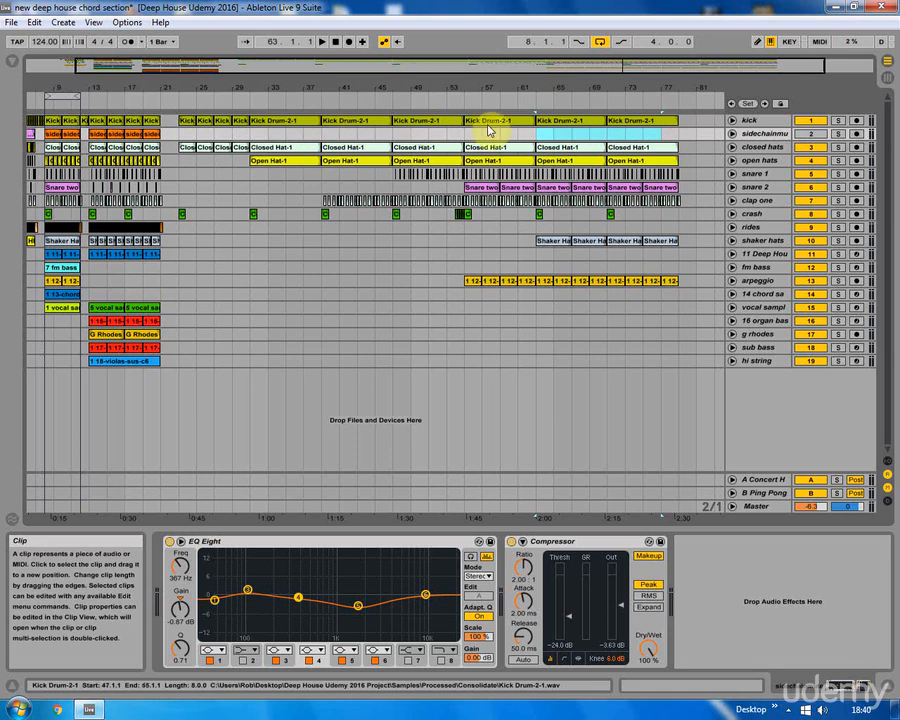
pyautogui.moveTo(606, 321); pyautogui.dragTo(686, 103)
pyautogui.moveTo(628, 123); pyautogui.dragTo(597, 87)
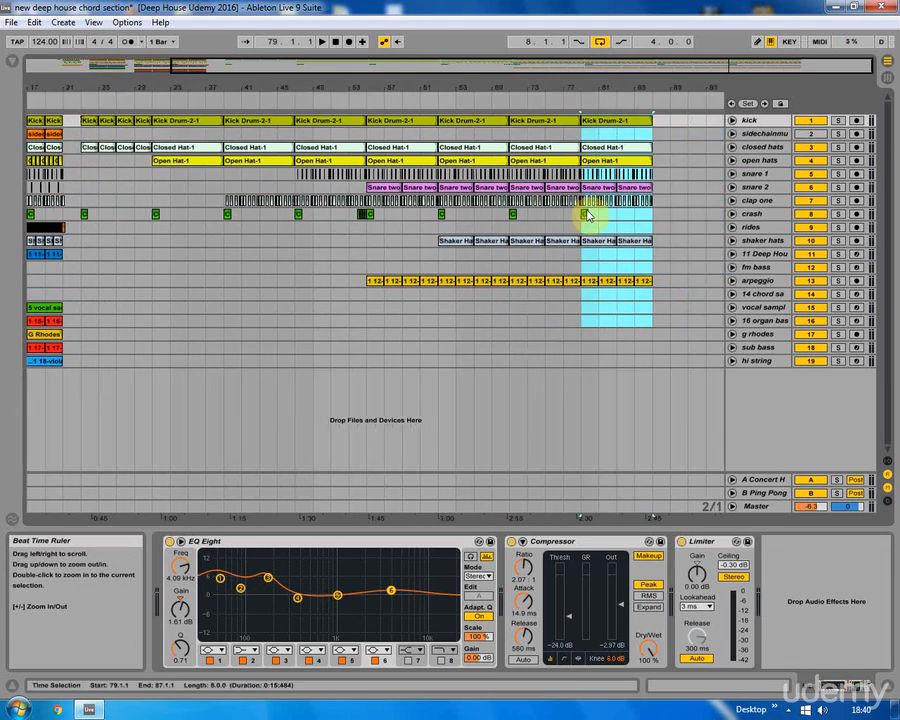
# Step: Play the arrangement from bar 55 and select the 14 chord sample pad track
pyautogui.click(581, 219)
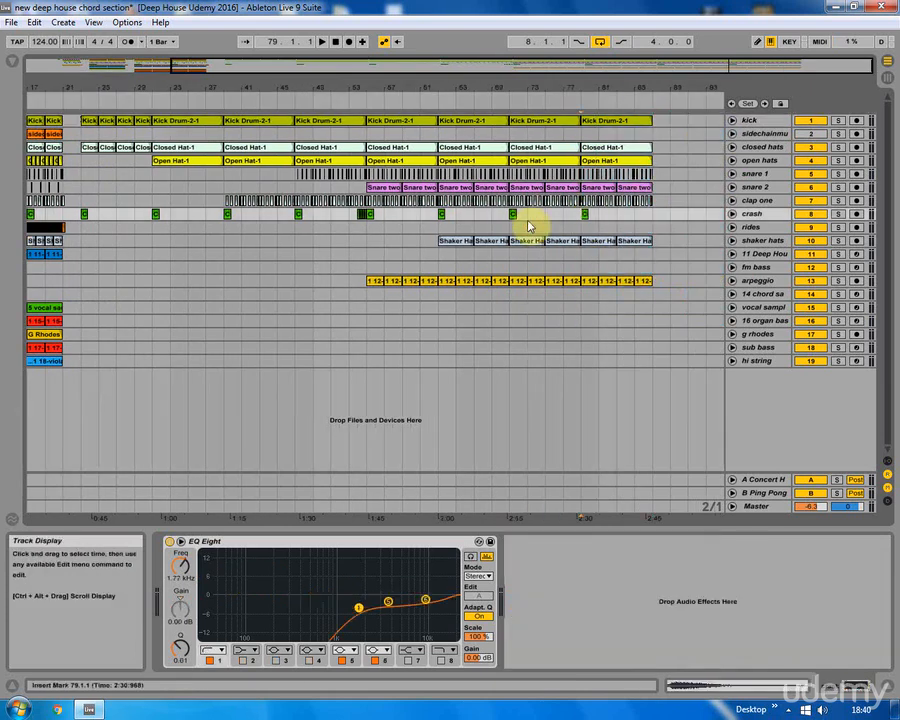
pyautogui.click(367, 246)
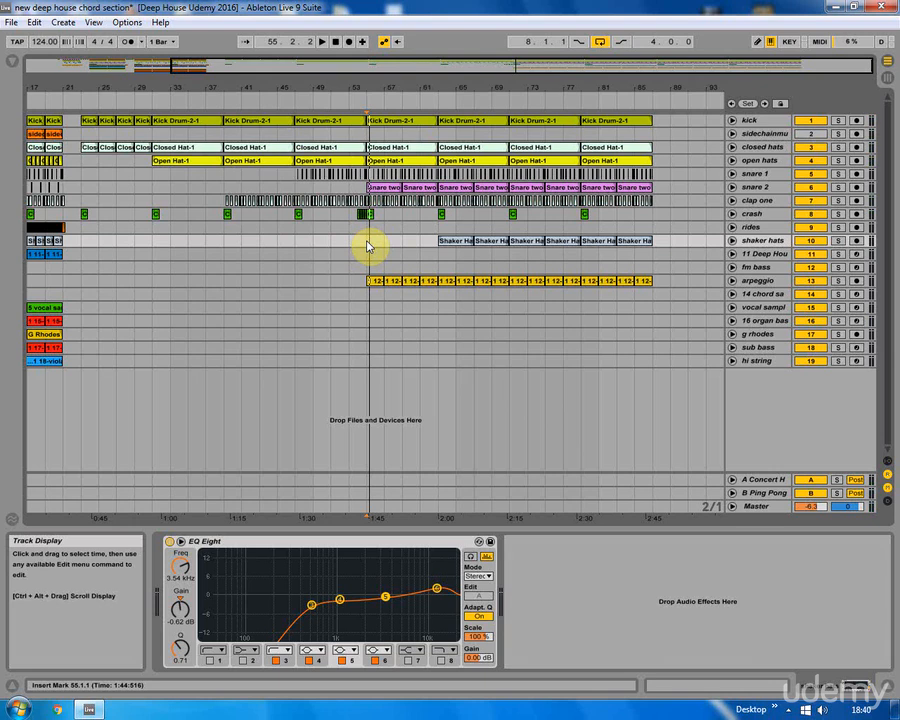
pyautogui.click(853, 293)
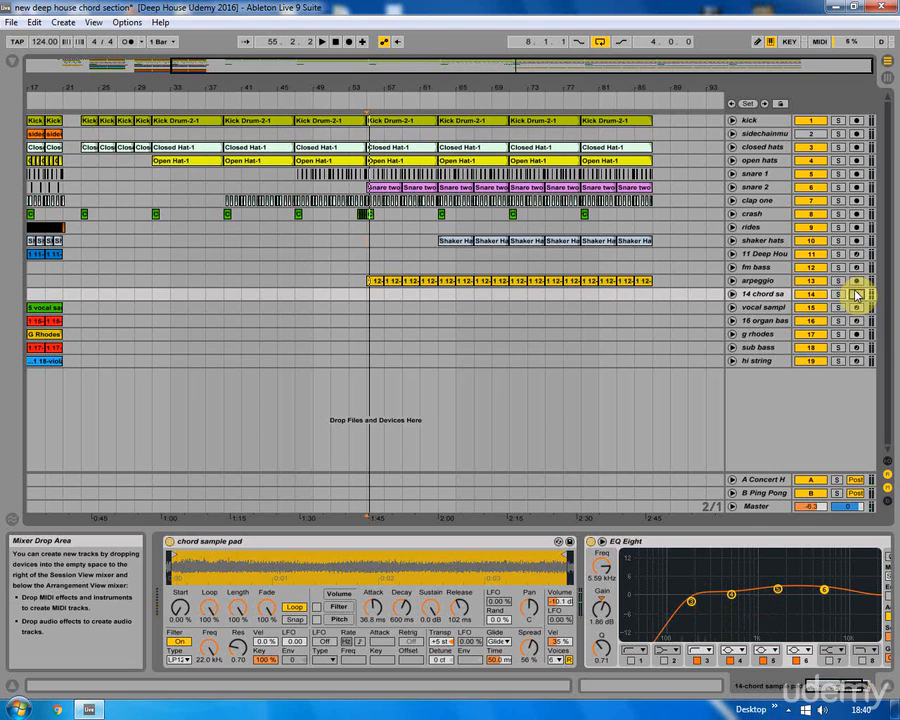
# Step: Save the Live Set under its existing name
pyautogui.moveTo(351, 87); pyautogui.dragTo(351, 48)
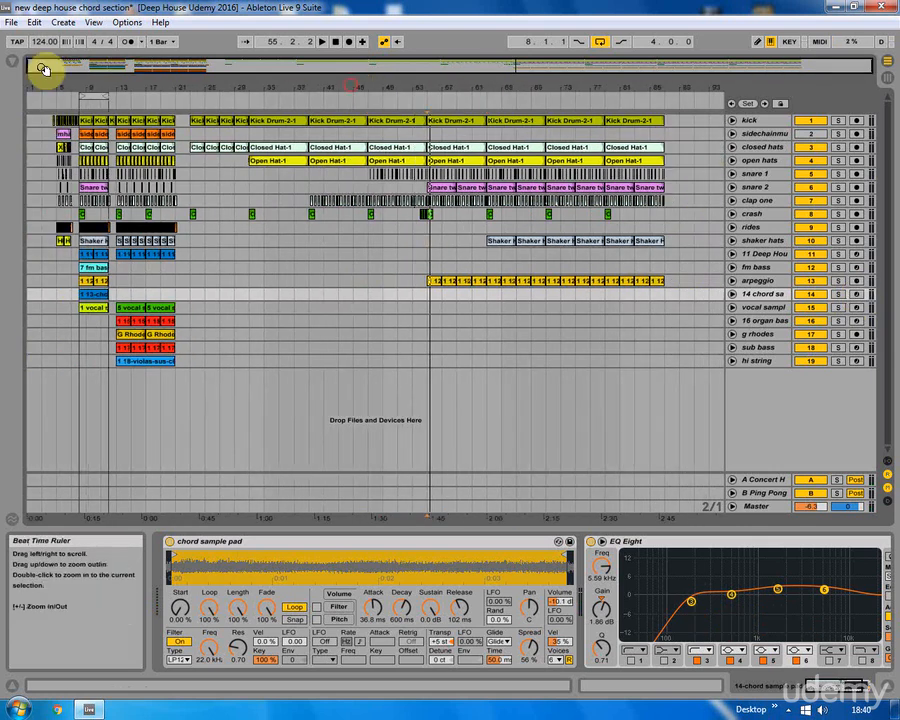
pyautogui.click(11, 21)
pyautogui.click(28, 145)
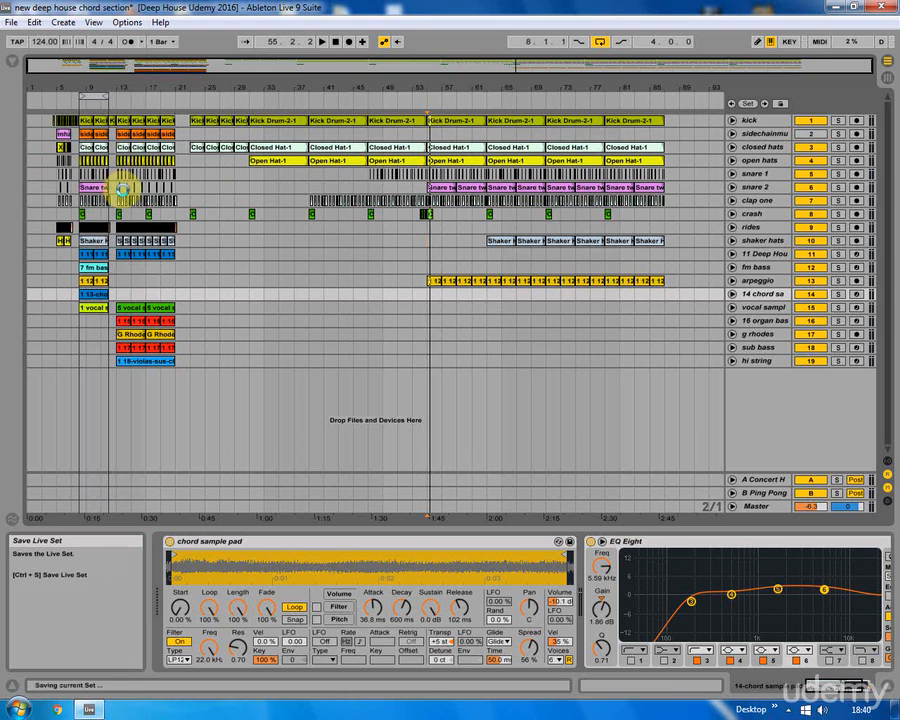
# Step: Copy the chord sample pad clip of bars 8 to 12 to bars 71, 75, 79 and 83
pyautogui.click(415, 231)
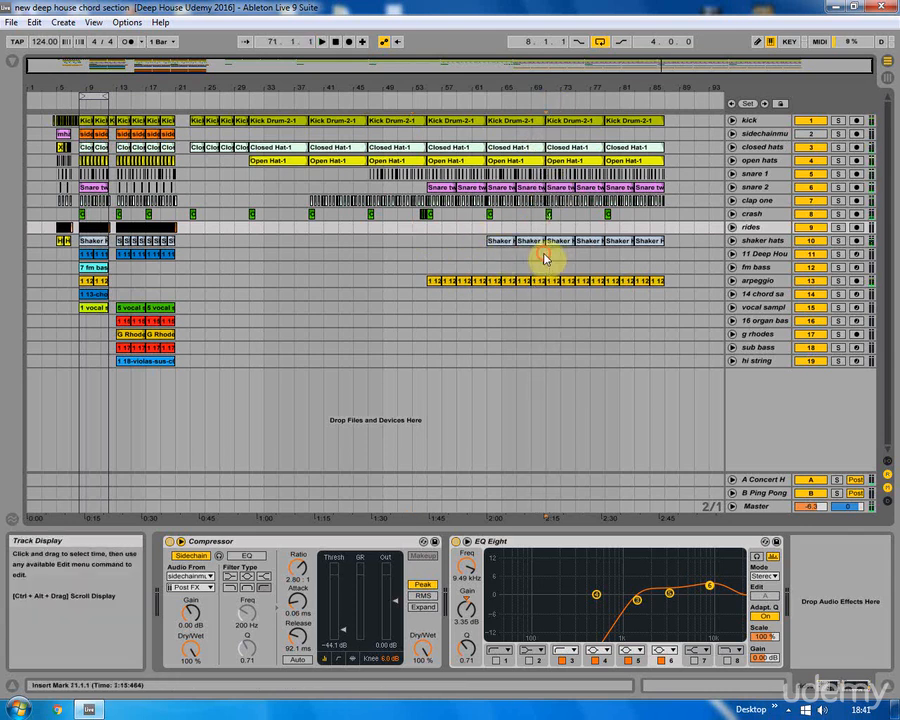
pyautogui.click(545, 256)
pyautogui.click(93, 295)
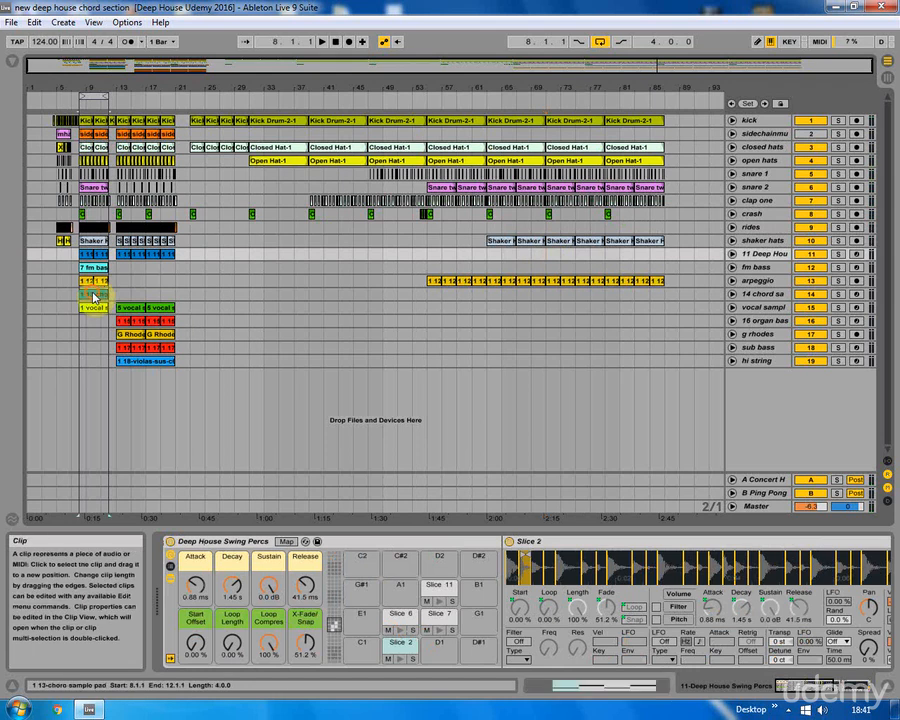
pyautogui.click(560, 297)
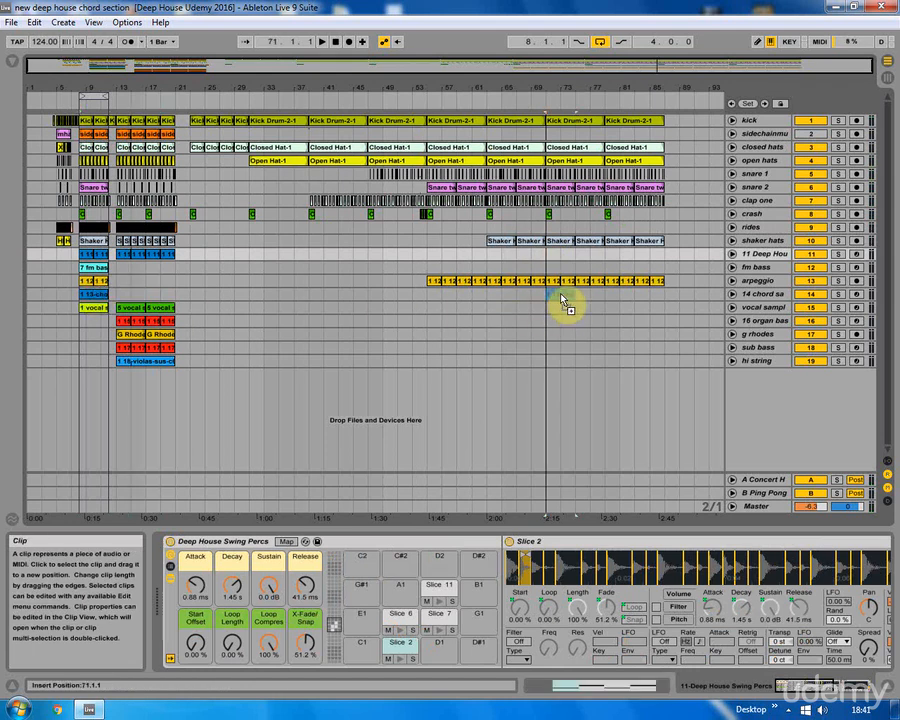
pyautogui.hotkey('ctrl', 'v')
pyautogui.hotkey('ctrl', 'v')
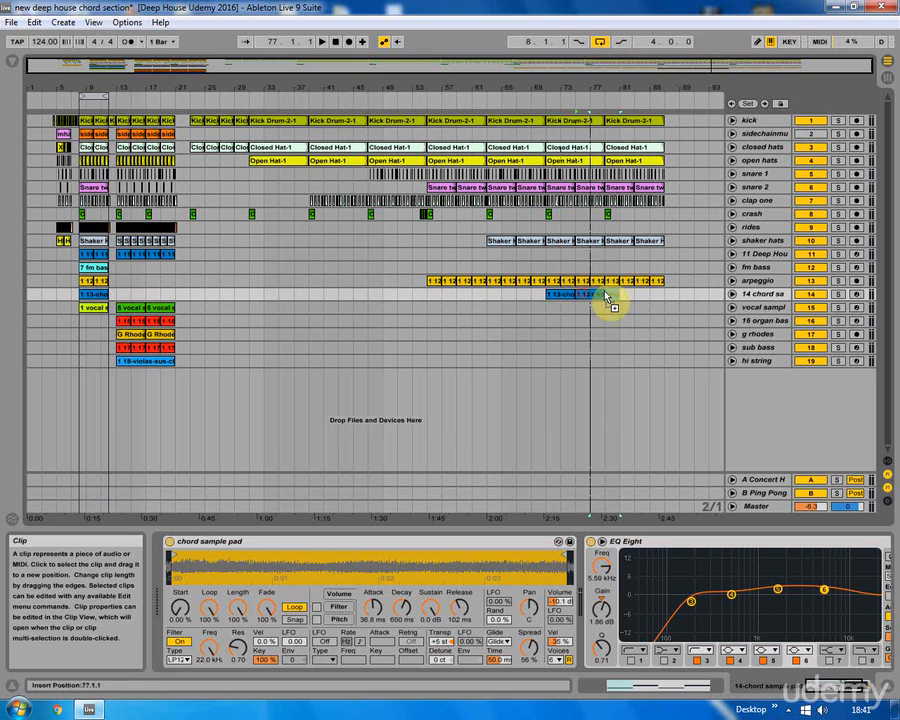
pyautogui.hotkey('ctrl', 'v')
pyautogui.hotkey('ctrl', 'v')
# Step: Lower the chord sample pad's filter cutoff frequency to 130 Hz while auditioning it from bar 71
pyautogui.click(548, 295)
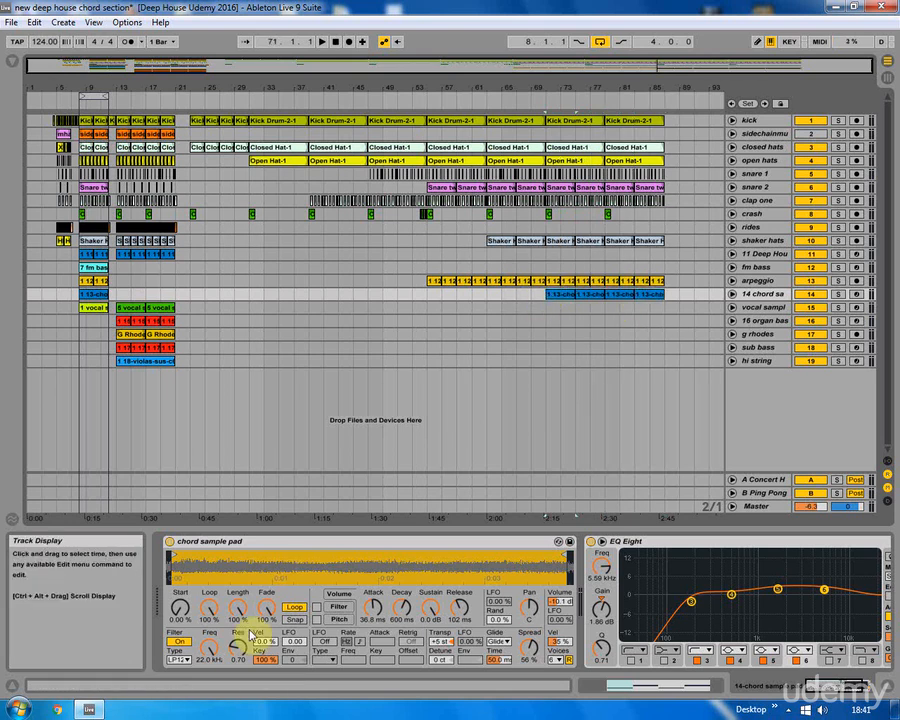
pyautogui.click(180, 643)
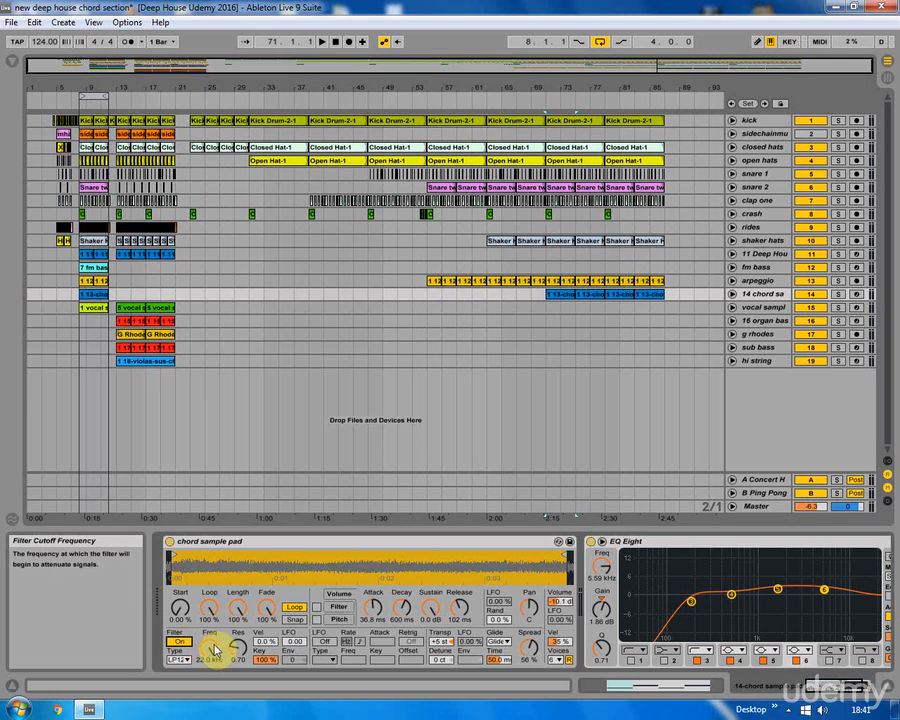
pyautogui.moveTo(209, 645); pyautogui.dragTo(209, 690)
pyautogui.press('space')
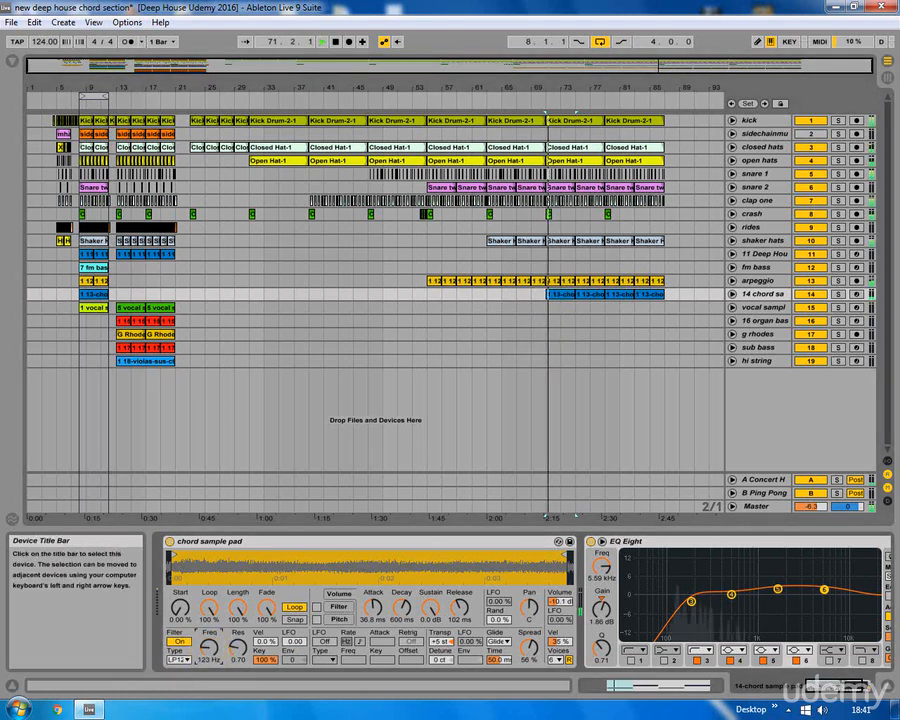
pyautogui.moveTo(209, 648)
pyautogui.mouseDown()
pyautogui.moveTo(209, 628)
pyautogui.moveTo(209, 643)
pyautogui.mouseUp()
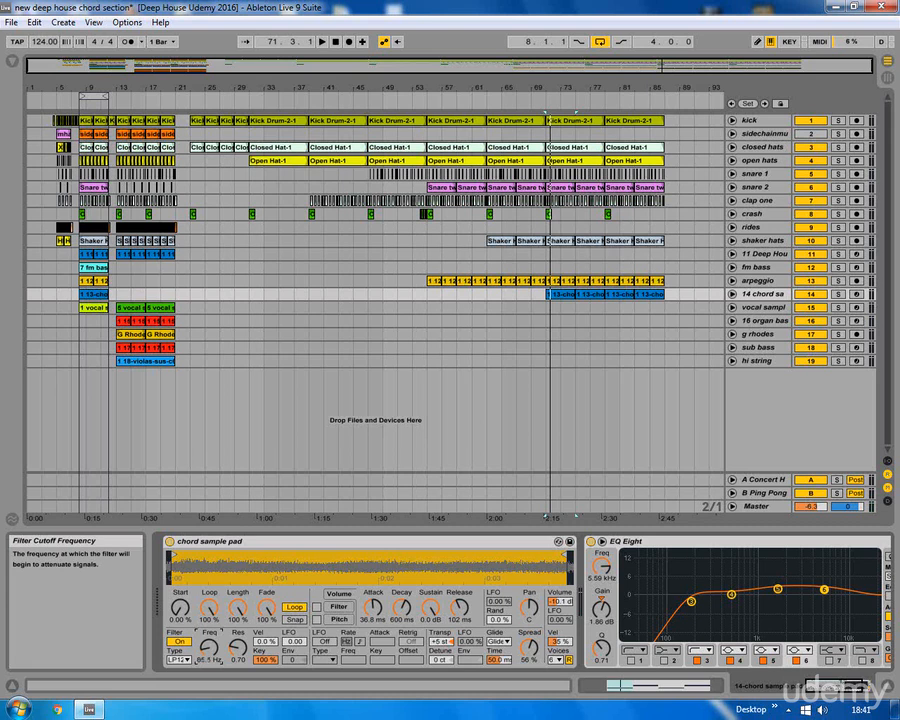
pyautogui.moveTo(209, 648); pyautogui.dragTo(209, 643)
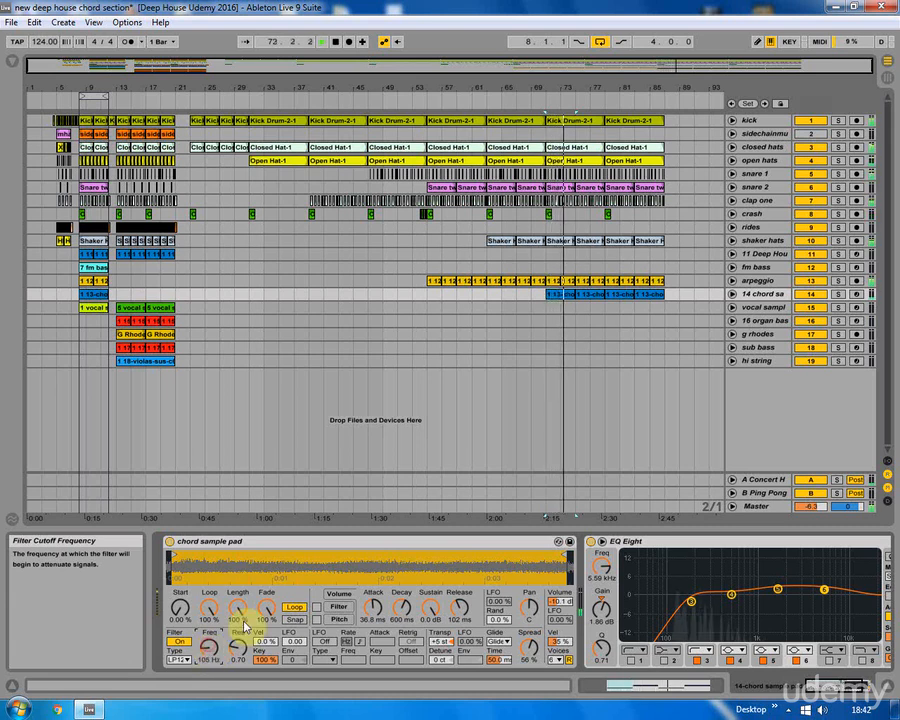
pyautogui.press('space')
pyautogui.moveTo(208, 649); pyautogui.dragTo(208, 647)
pyautogui.press('space')
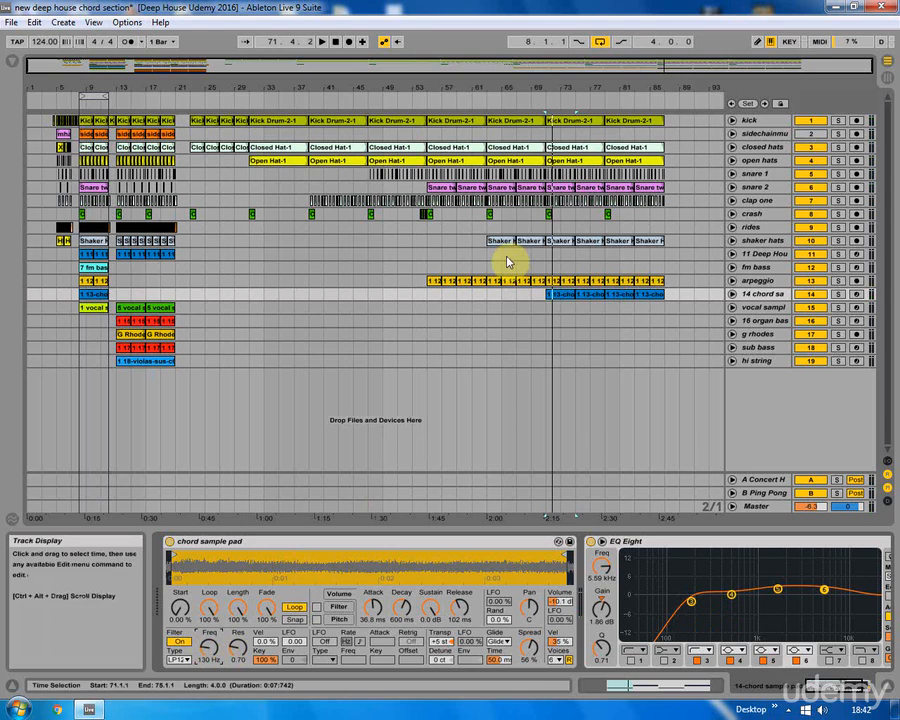
pyautogui.click(541, 300)
pyautogui.press('space')
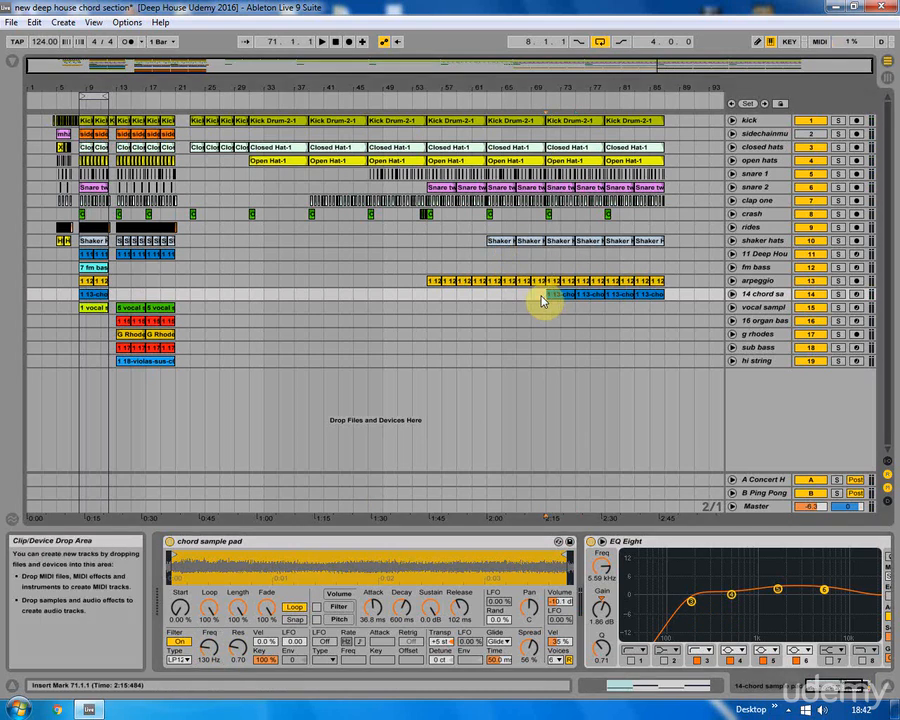
# Step: Arm the chord sample pad track, enable MIDI arrangement overdub and start playback from bar 69
pyautogui.click(853, 297)
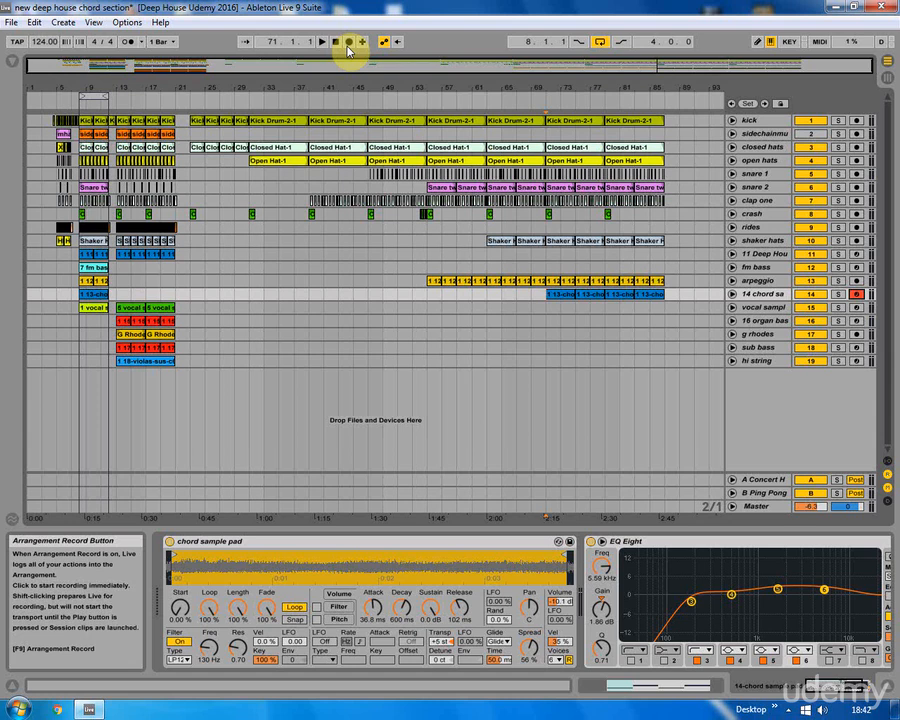
pyautogui.click(234, 298)
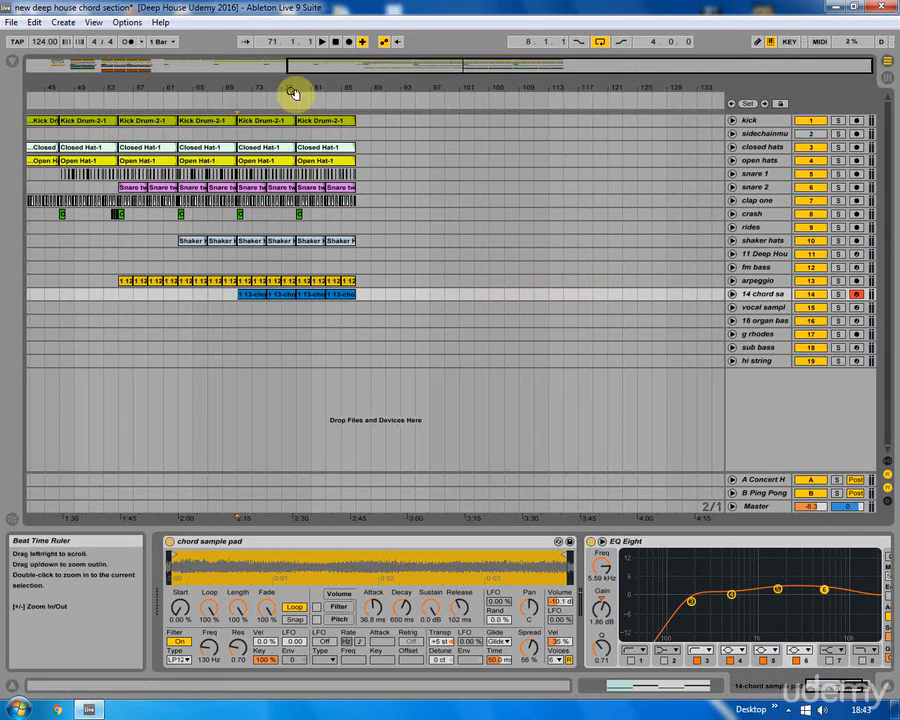
pyautogui.press('space')
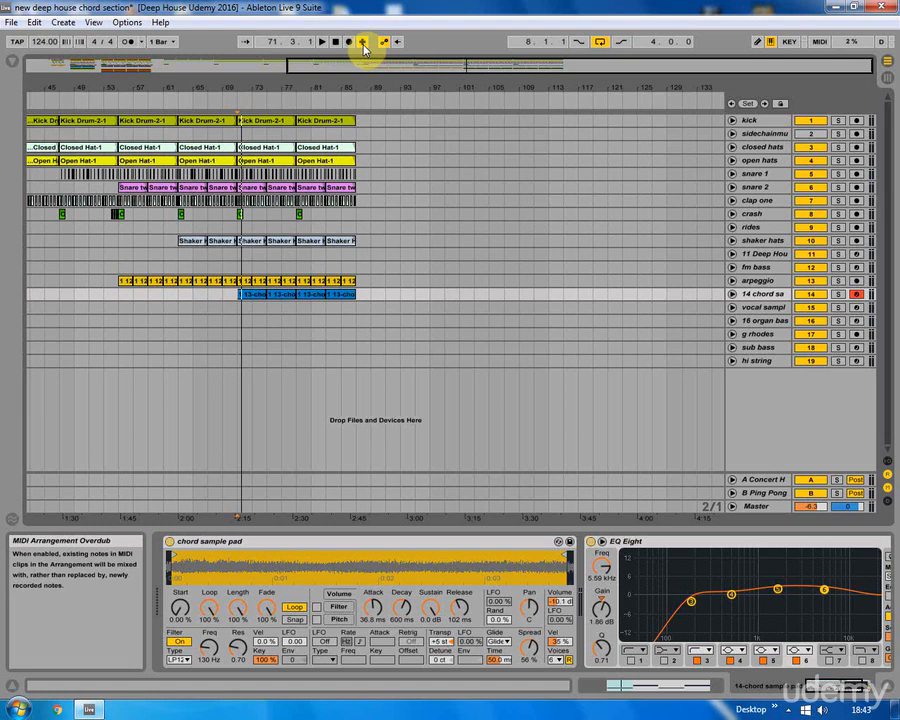
pyautogui.click(222, 300)
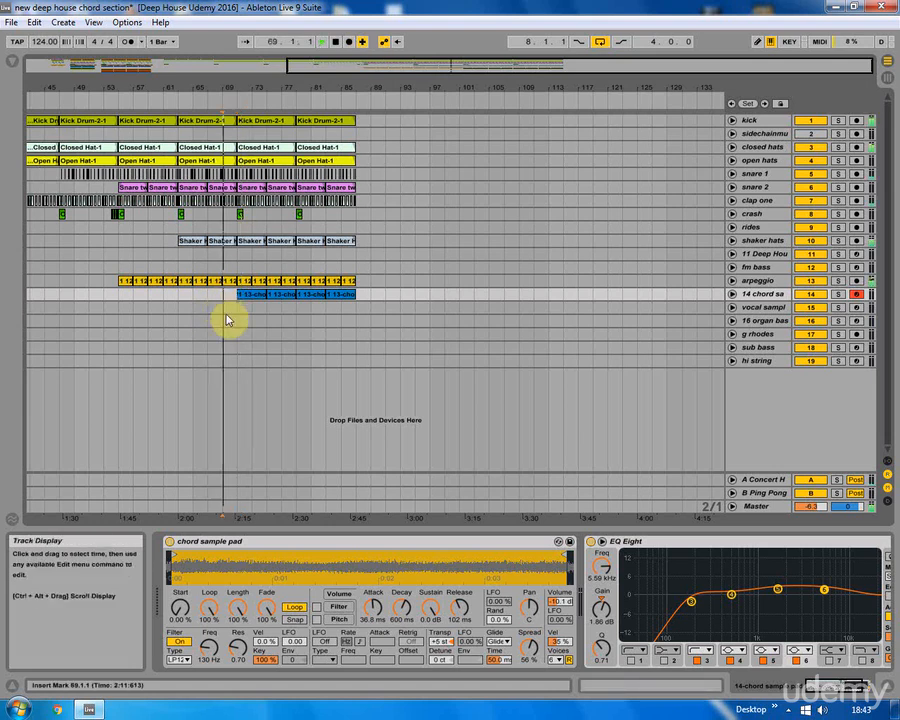
# Step: Record a filter cutoff sweep on the chord sample pad, rising gradually from 130 Hz to 22.0 kHz by bar 87
pyautogui.click(349, 42)
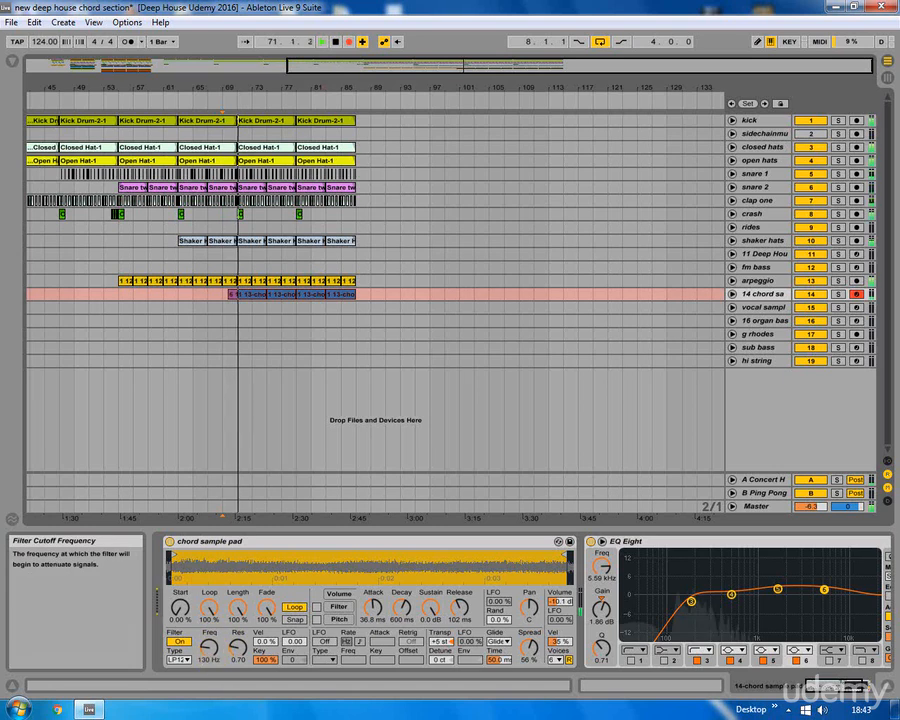
pyautogui.moveTo(209, 647); pyautogui.dragTo(209, 597)
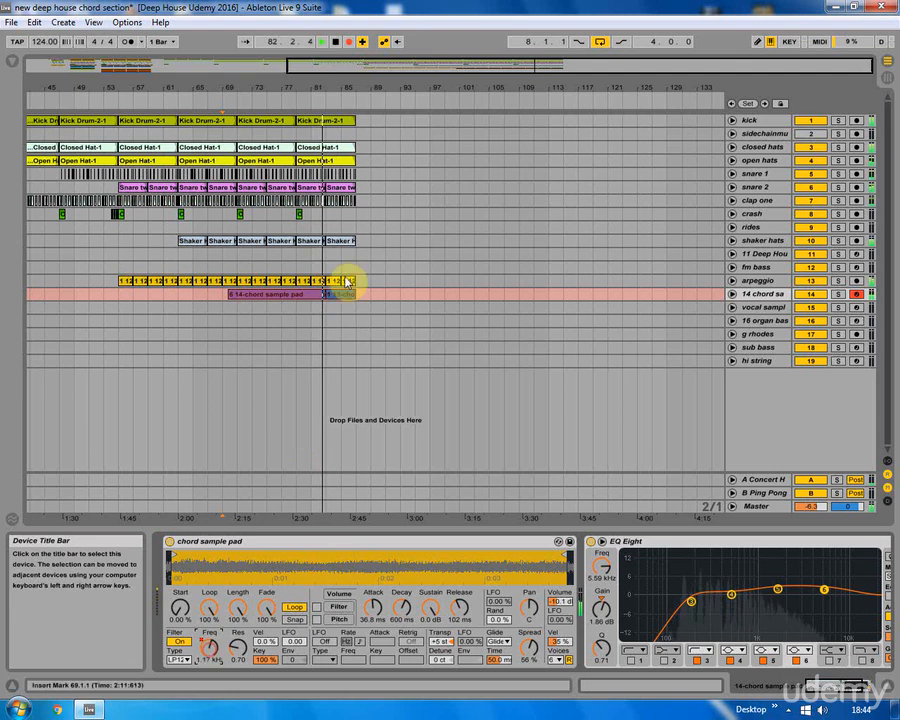
pyautogui.moveTo(208, 647); pyautogui.dragTo(208, 614)
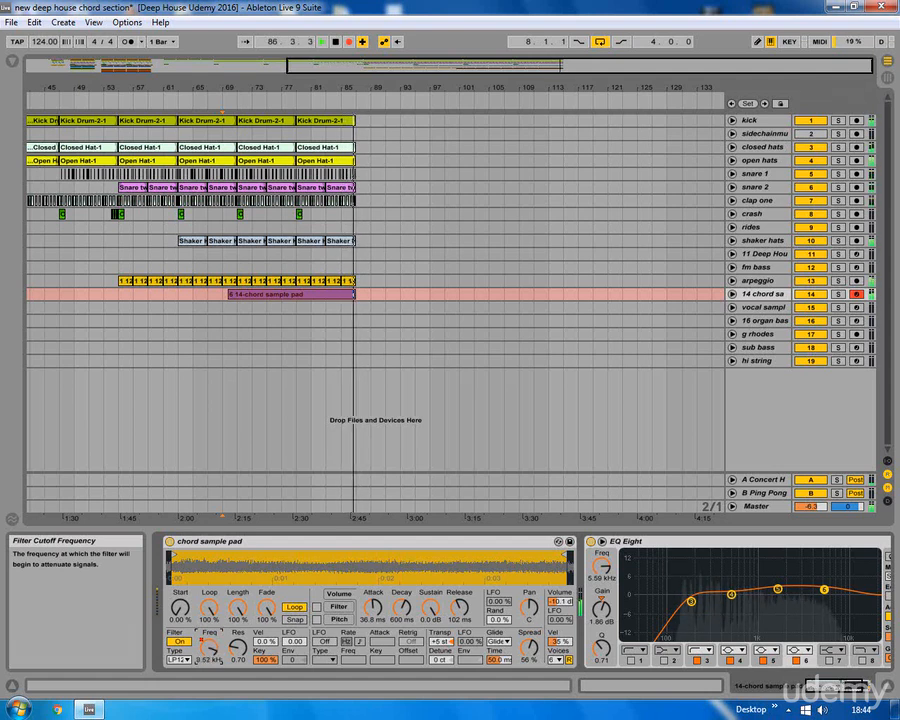
pyautogui.press('space')
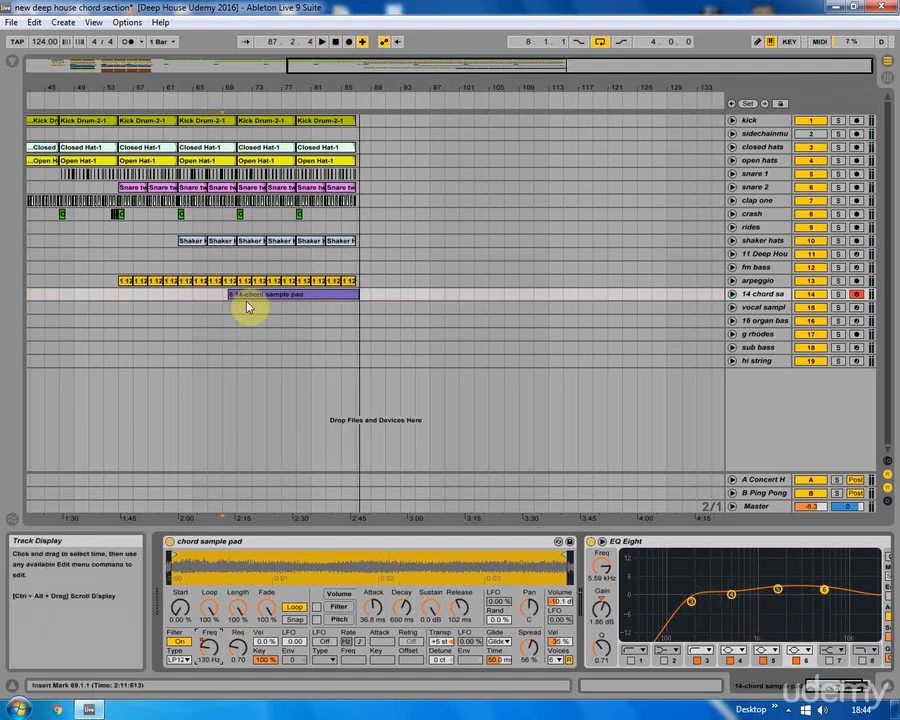
# Step: Show the chord sample pad's filter frequency automation and trim the recorded clip's end to bar 87
pyautogui.click(732, 294)
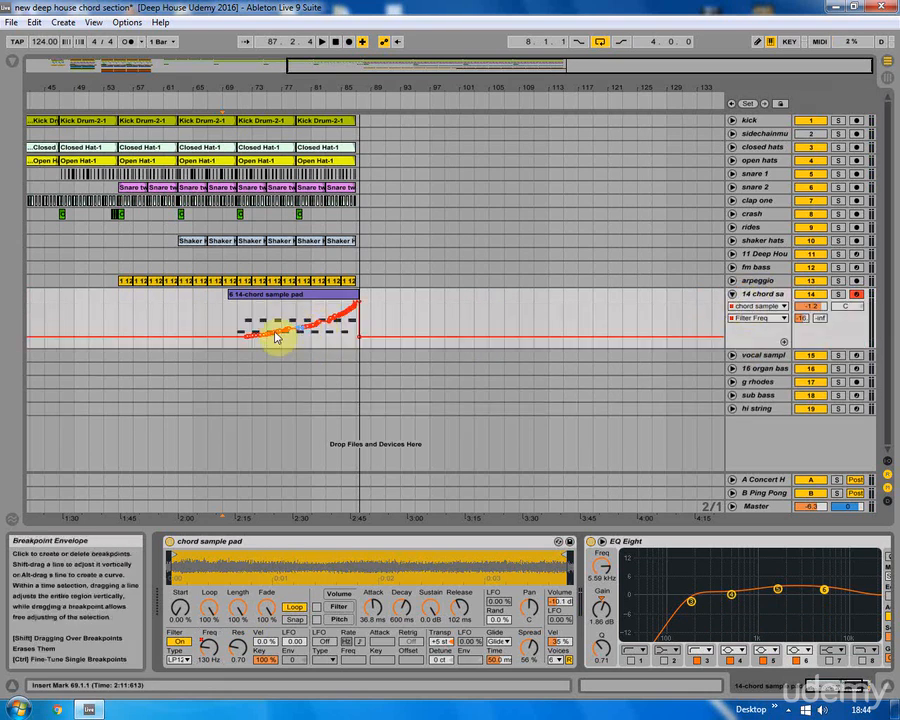
pyautogui.moveTo(350, 316); pyautogui.dragTo(358, 294)
pyautogui.click(356, 293)
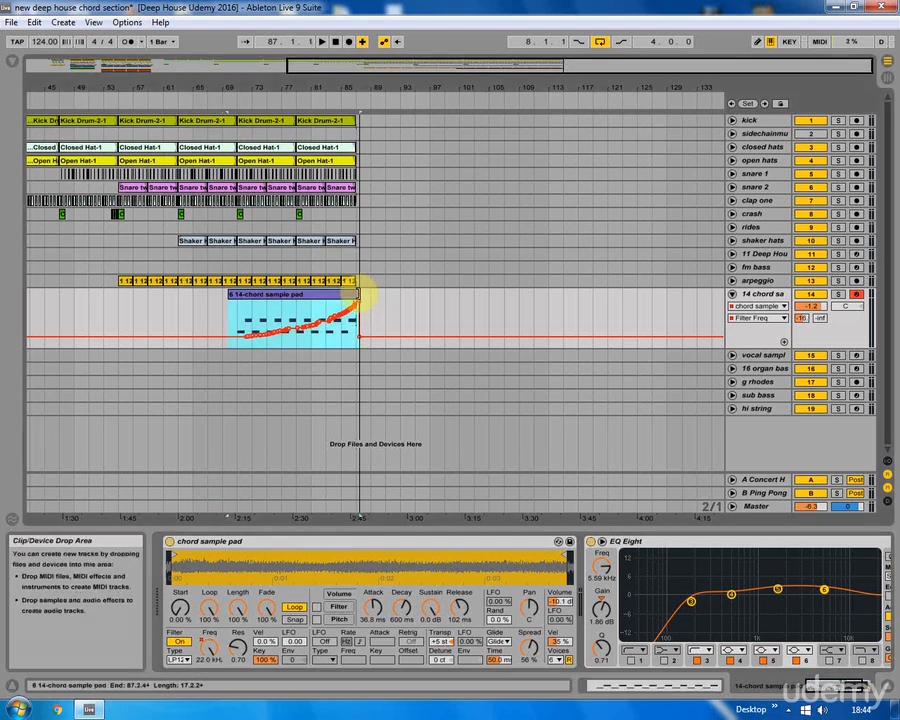
pyautogui.moveTo(348, 84); pyautogui.dragTo(370, 290)
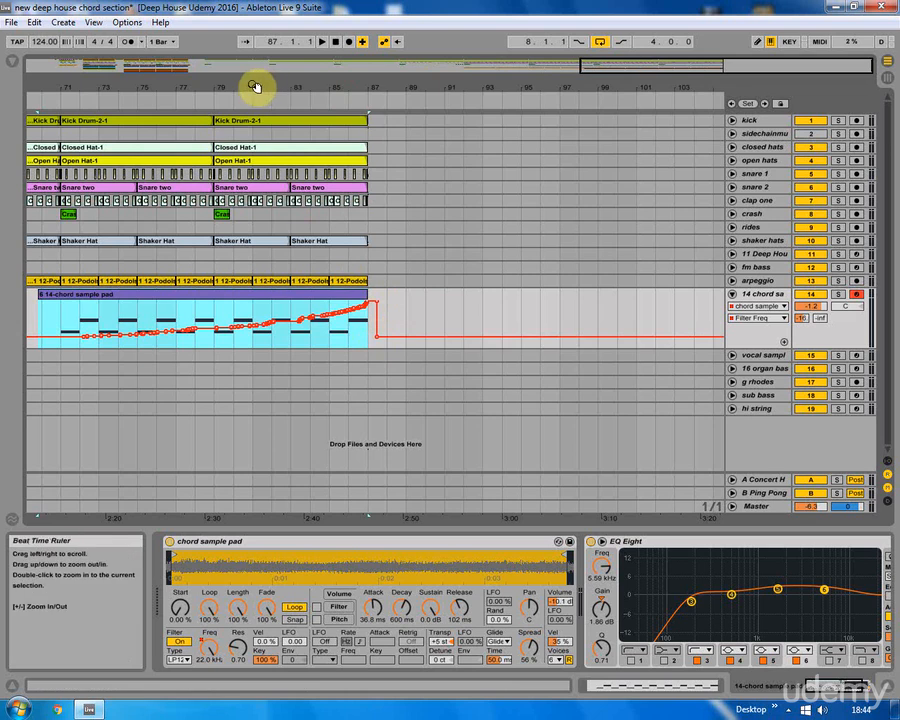
# Step: Copy the bar 8 chord sample pad clip to bar 87 and hold its filter frequency automation at 22.0 kHz from there
pyautogui.moveTo(255, 88); pyautogui.dragTo(256, 6)
pyautogui.moveTo(92, 296); pyautogui.dragTo(645, 306)
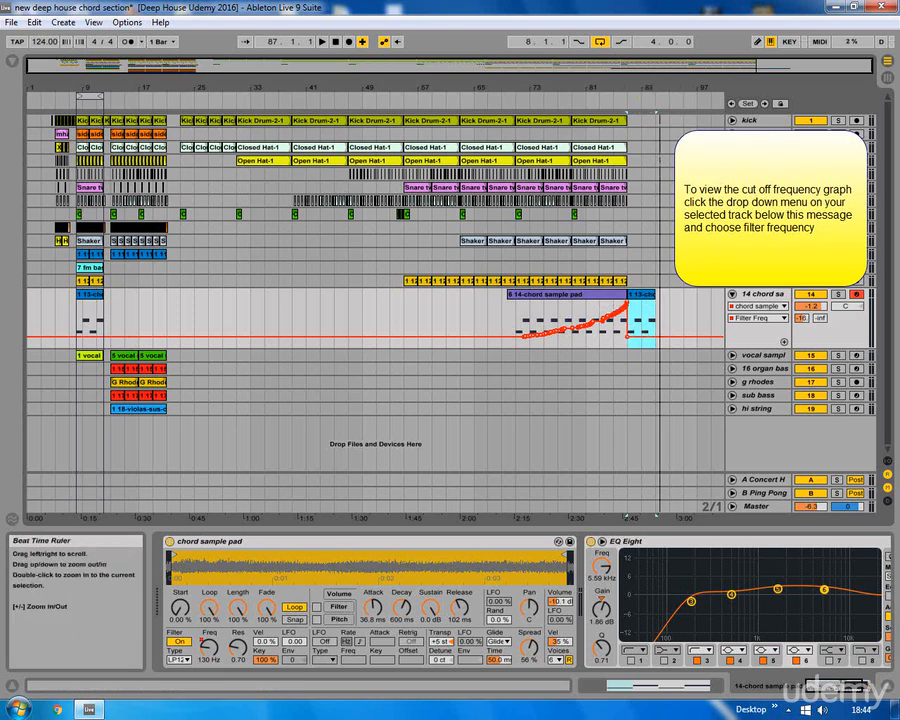
pyautogui.moveTo(645, 89); pyautogui.dragTo(605, 106)
pyautogui.moveTo(517, 337); pyautogui.dragTo(520, 316)
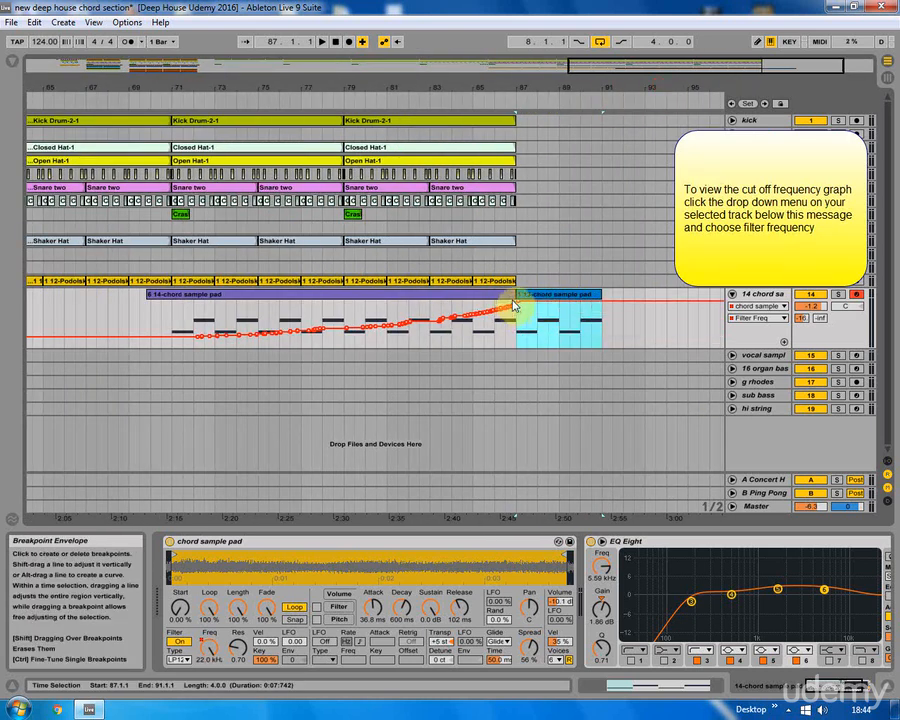
# Step: Trim the recorded chord sample pad clip's start to bar 71 and play from bar 70
pyautogui.click(150, 296)
pyautogui.click(158, 304)
pyautogui.press('space')
# Step: Disarm and fold the chord sample pad track
pyautogui.click(857, 295)
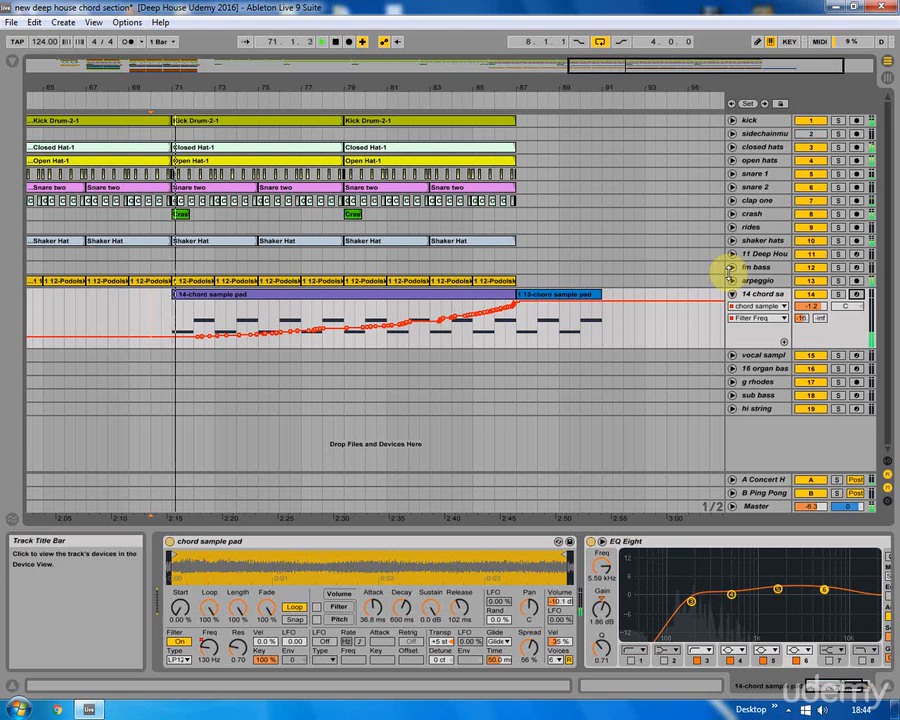
pyautogui.click(732, 295)
# Step: Copy the shaker hats clip to bars 87 and 91, and the chord sample pad clip of bar 87 to bar 91
pyautogui.moveTo(292, 88); pyautogui.dragTo(345, 35)
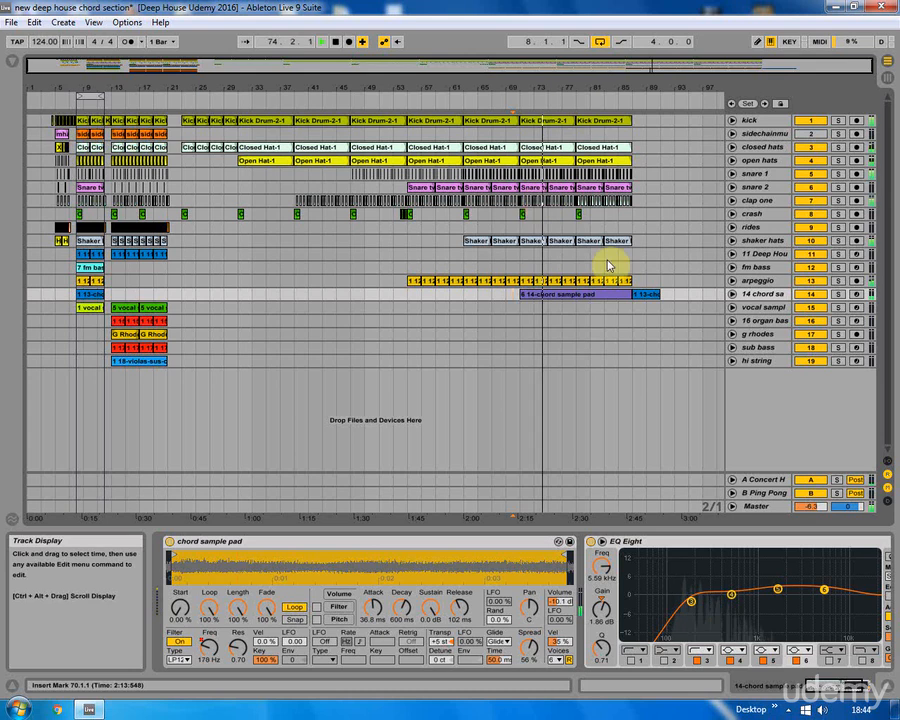
pyautogui.click(648, 242)
pyautogui.moveTo(648, 242); pyautogui.dragTo(674, 243)
pyautogui.moveTo(660, 84); pyautogui.dragTo(630, 115)
pyautogui.moveTo(598, 292); pyautogui.dragTo(638, 293)
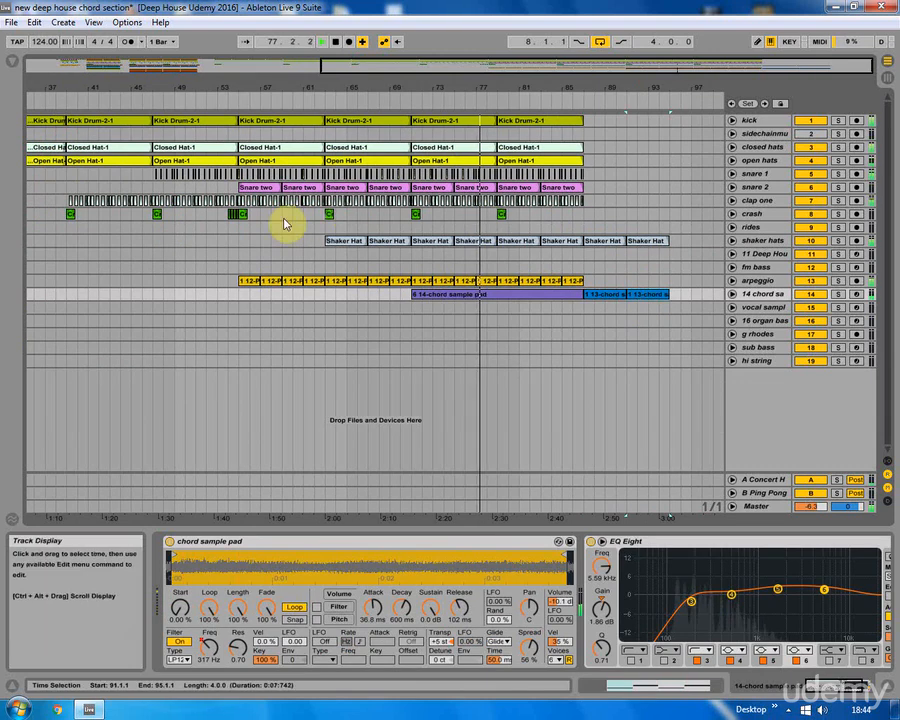
# Step: Copy the crash track section starting at bar 54, with its fill and crash, to bar 86
pyautogui.click(240, 215)
pyautogui.moveTo(248, 219); pyautogui.dragTo(588, 218)
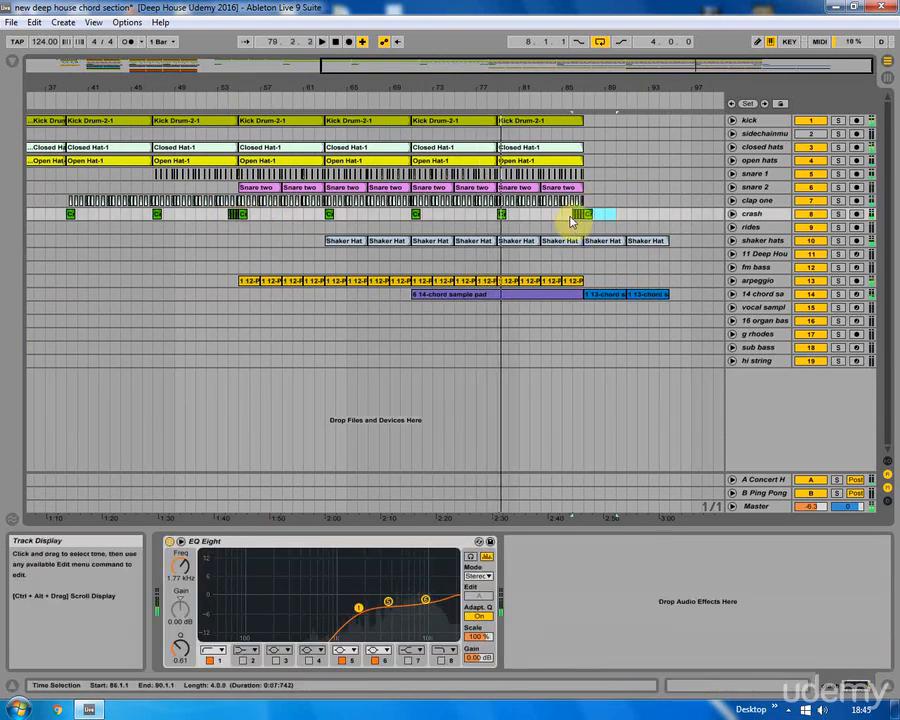
# Step: Play the arrangement from bar 86, from the recorded chord pad's start at bar 71, and from about bar 82
pyautogui.click(577, 212)
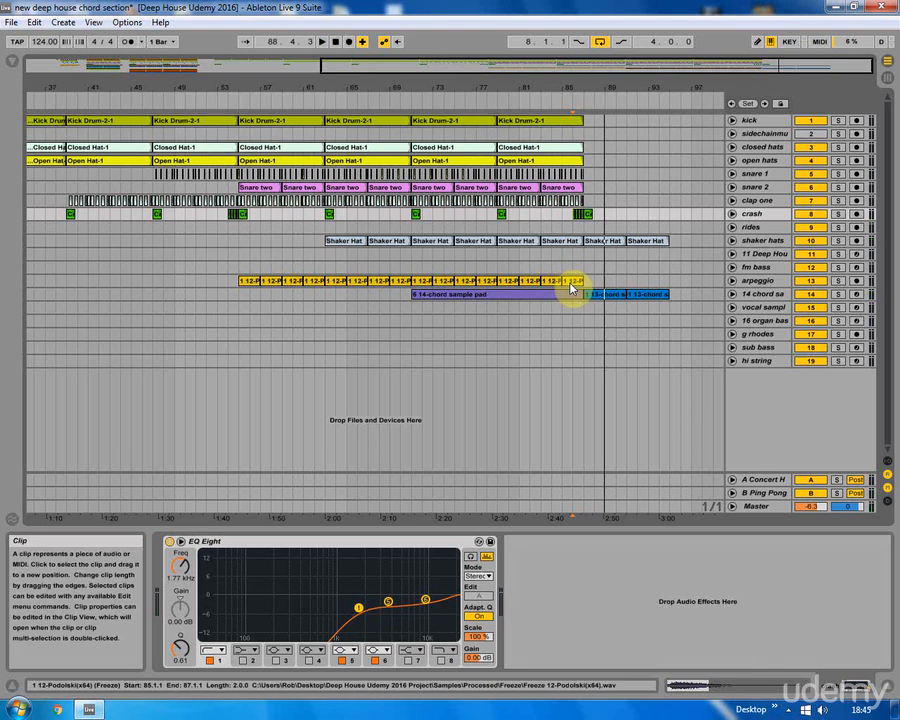
pyautogui.click(409, 296)
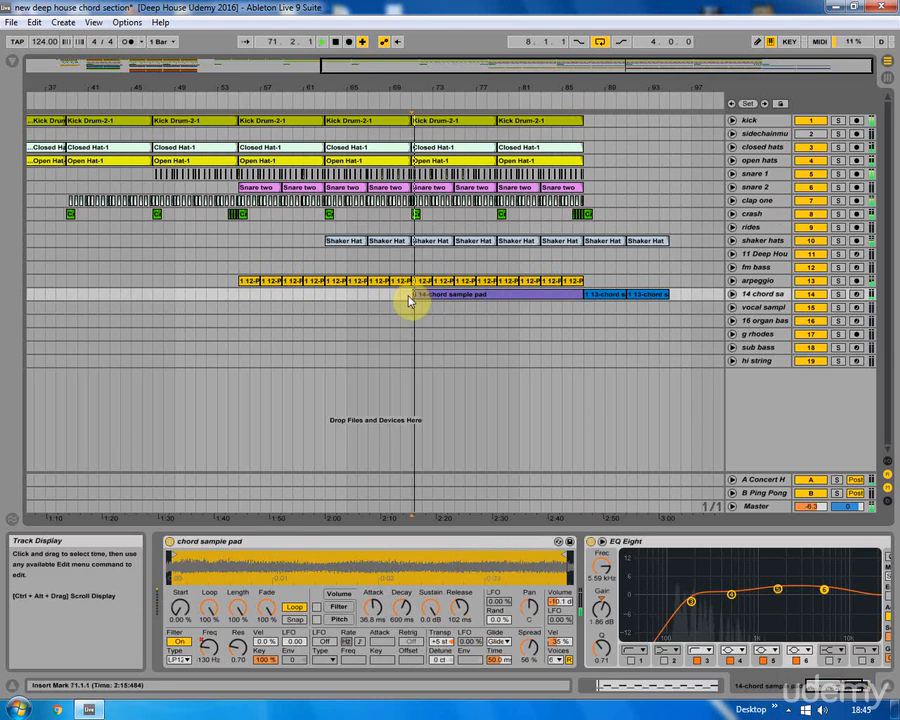
pyautogui.click(534, 308)
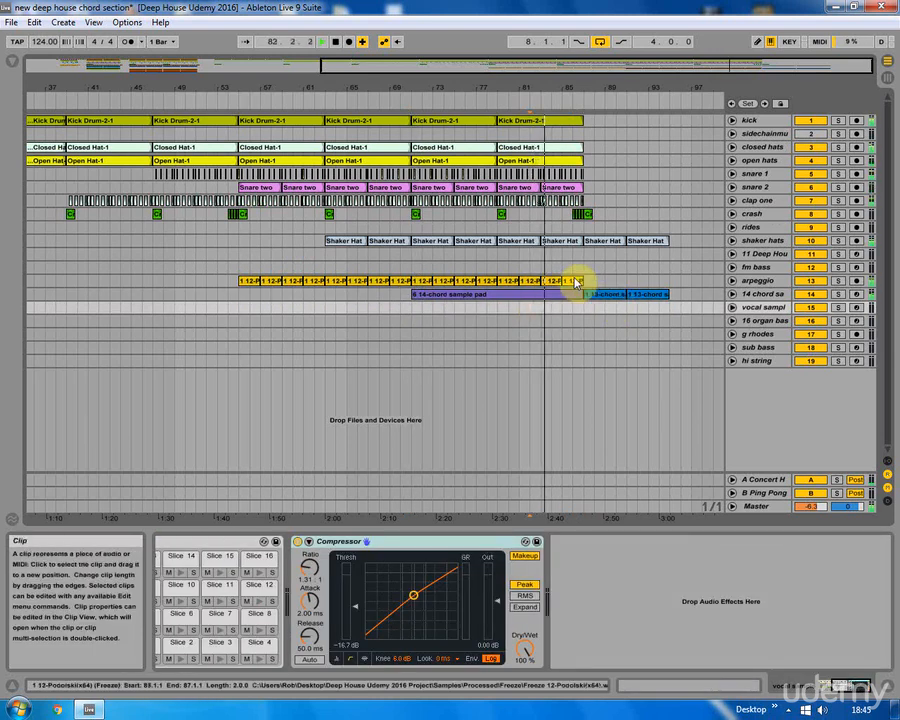
# Step: Extend the arpeggio from bar 87 to bar 95 with copies of the two-bar clip at bar 85
pyautogui.moveTo(577, 283); pyautogui.dragTo(598, 283)
pyautogui.moveTo(597, 283); pyautogui.dragTo(619, 284)
pyautogui.moveTo(618, 284); pyautogui.dragTo(663, 293)
# Step: Copy the eight-bar closed hats clip from bar 79 to bar 87
pyautogui.click(568, 193)
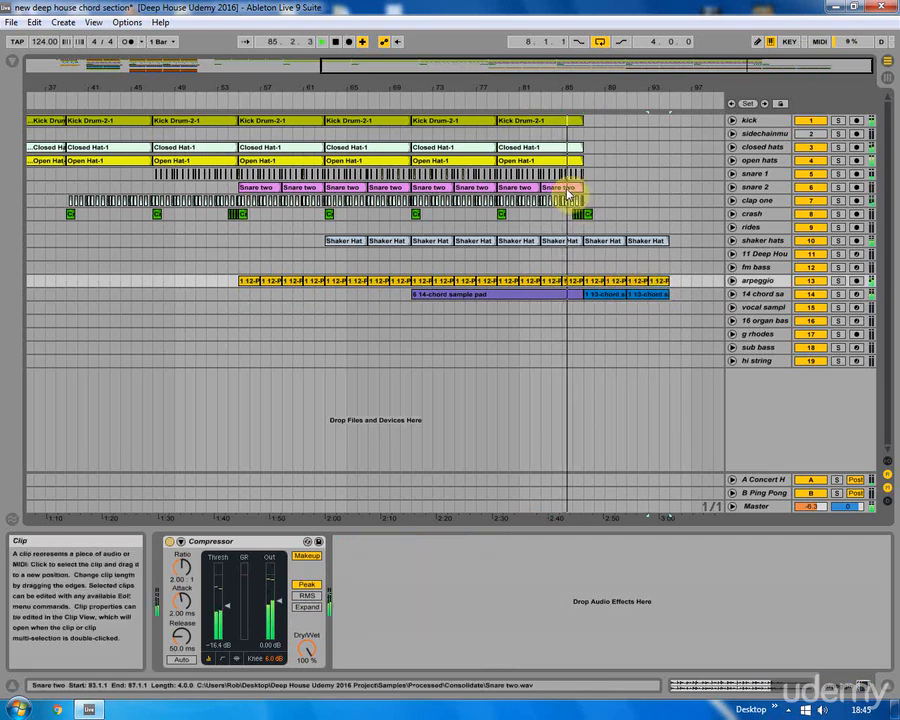
pyautogui.click(513, 147)
pyautogui.moveTo(513, 147); pyautogui.dragTo(601, 160)
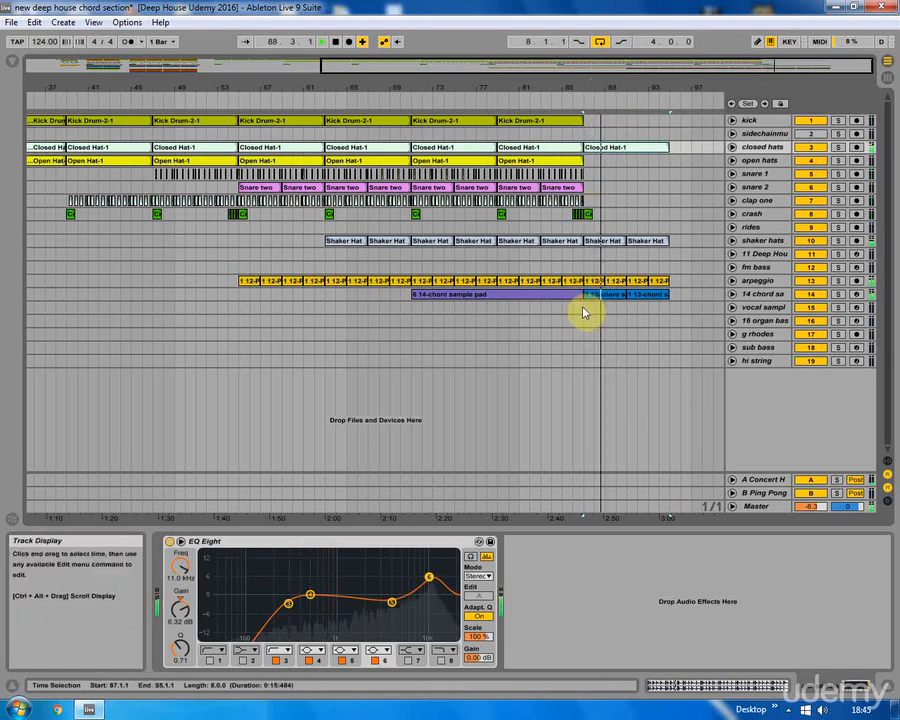
# Step: Duplicate the bar 87 to 95 section of the shaker hats, arpeggio and chord sample pad, and copy the closed hats clip to bar 95
pyautogui.moveTo(584, 313); pyautogui.dragTo(659, 241)
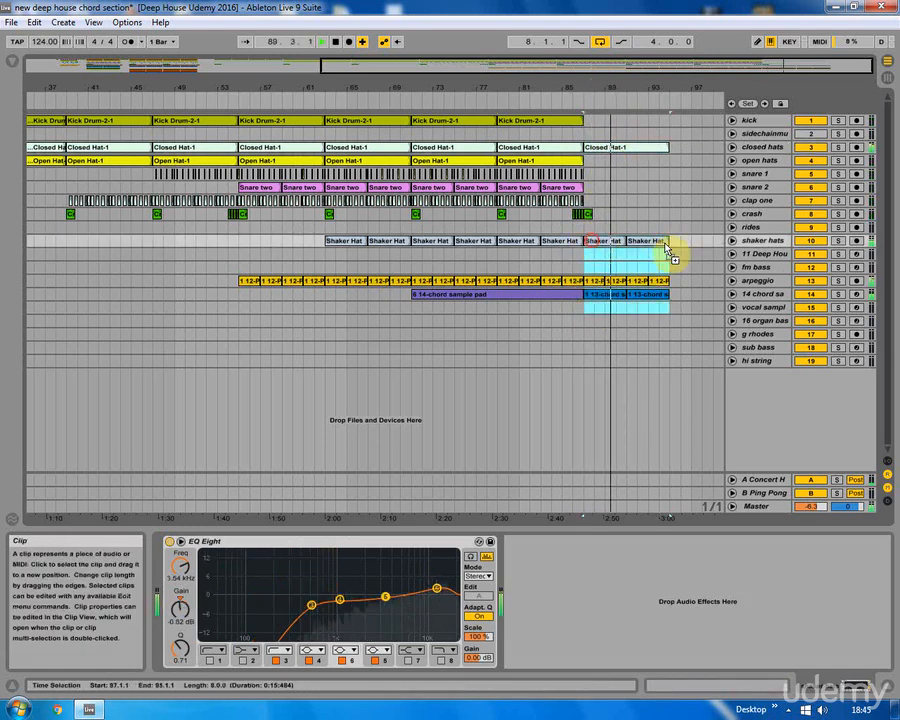
pyautogui.hotkey('ctrl', 'd')
pyautogui.moveTo(600, 146); pyautogui.dragTo(688, 148)
pyautogui.moveTo(606, 80); pyautogui.dragTo(504, 82)
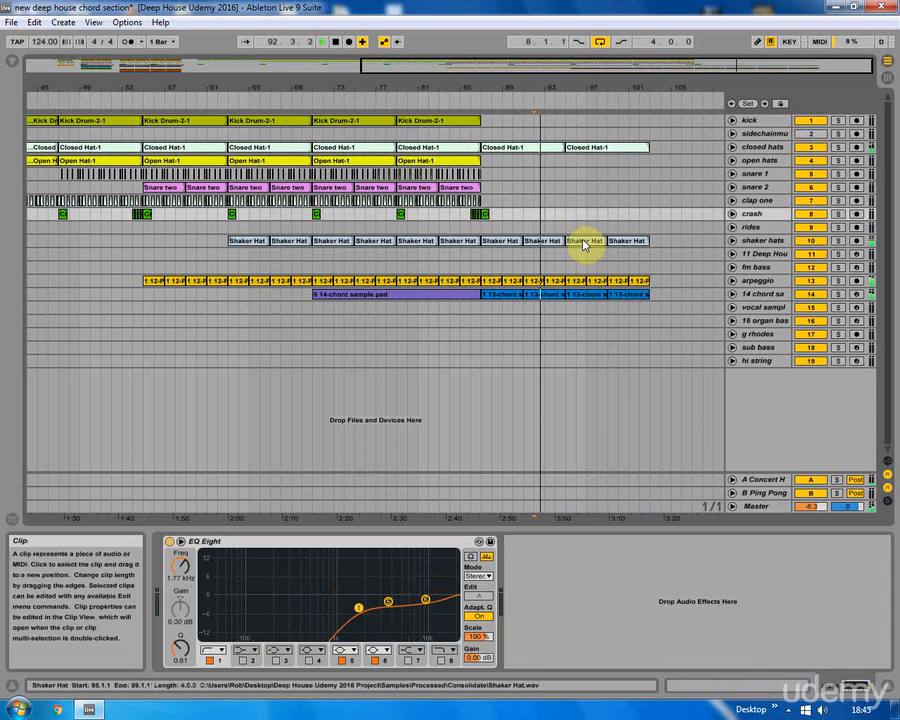
# Step: Delete the shaker hats clips at bars 95 and 99 and the closed hats clip at bar 95
pyautogui.click(594, 148)
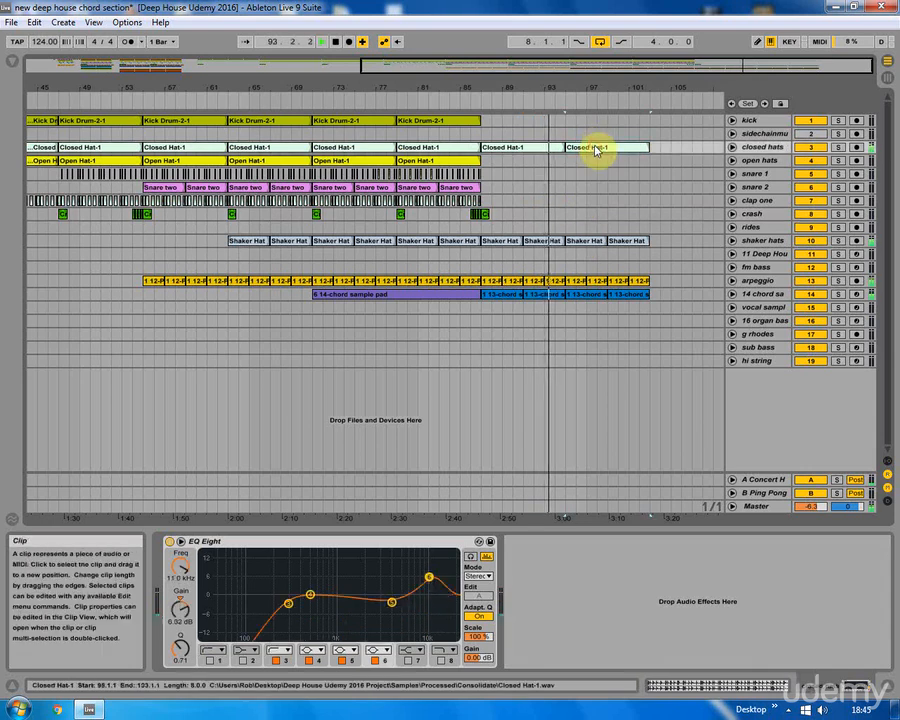
pyautogui.click(590, 243)
pyautogui.press('Delete')
pyautogui.click(622, 243)
pyautogui.press('Delete')
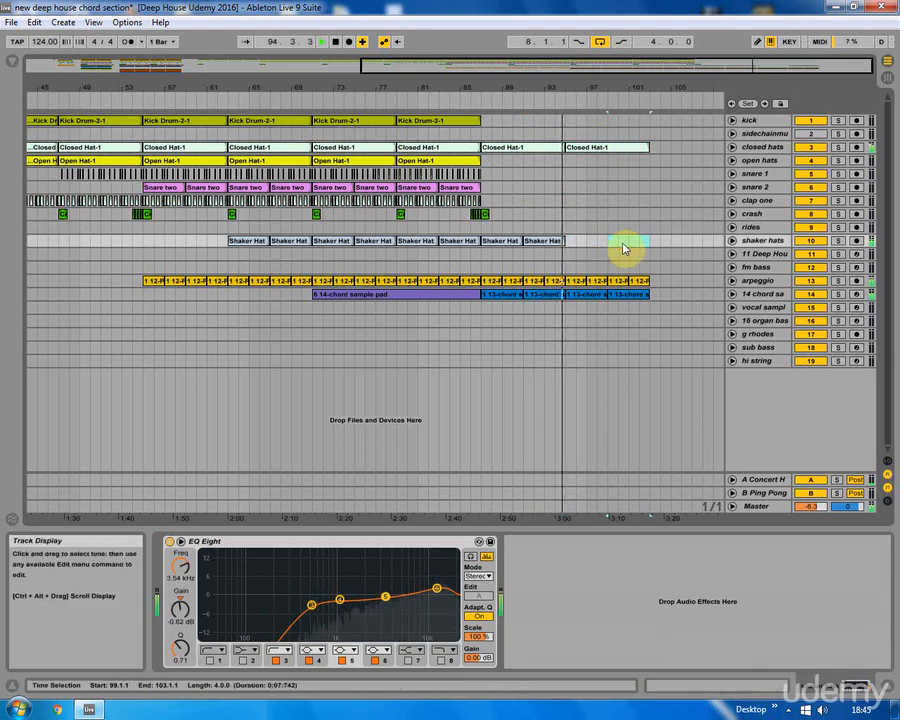
pyautogui.click(588, 152)
pyautogui.press('Delete')
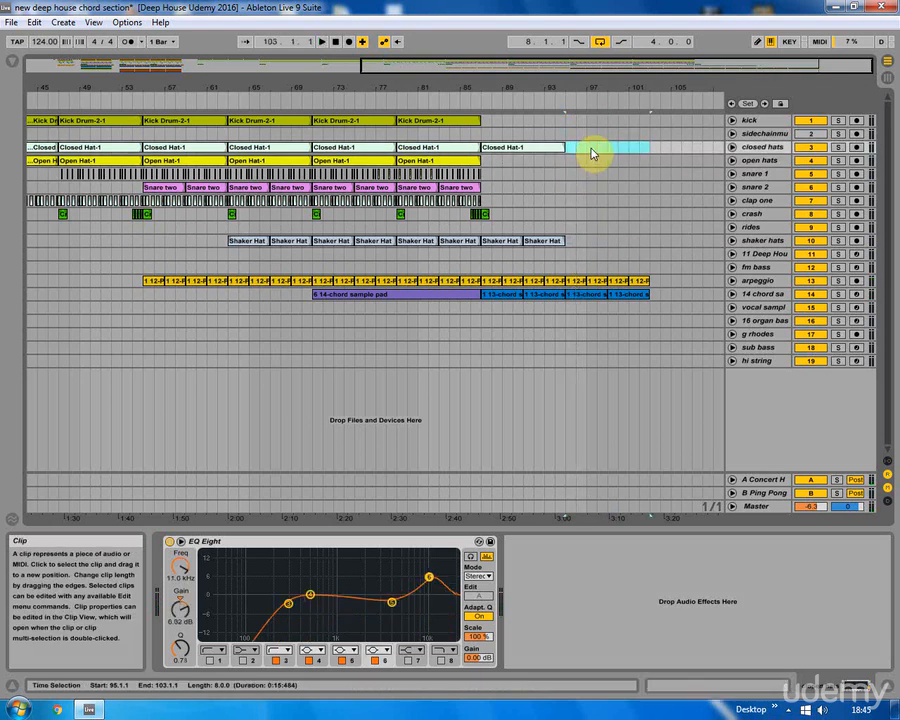
# Step: Place the insert marker at bar 87 on the fm bass track
pyautogui.moveTo(383, 92); pyautogui.dragTo(510, 94)
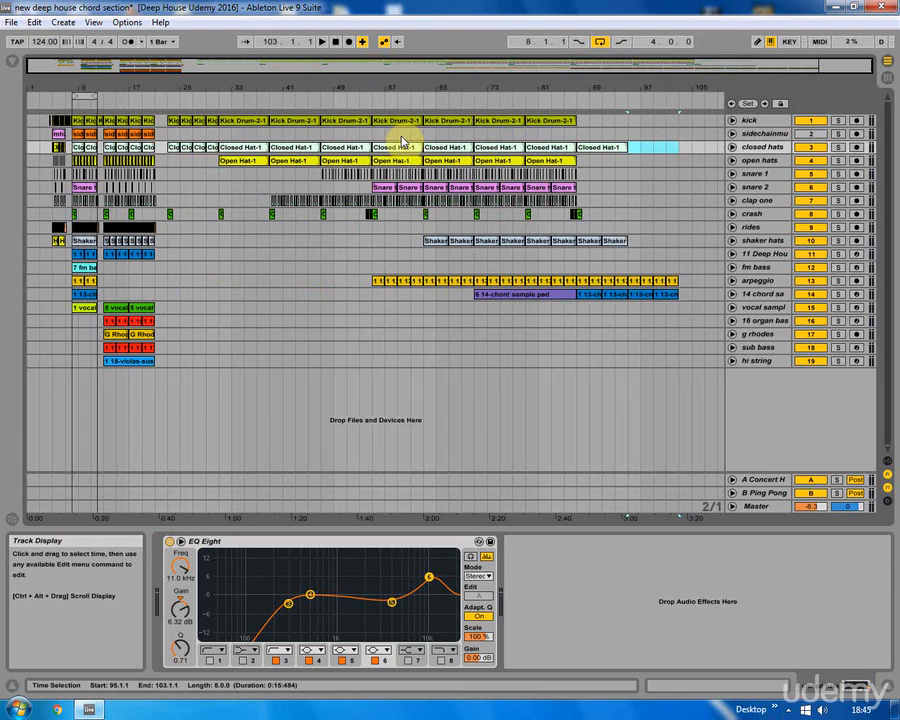
pyautogui.click(576, 268)
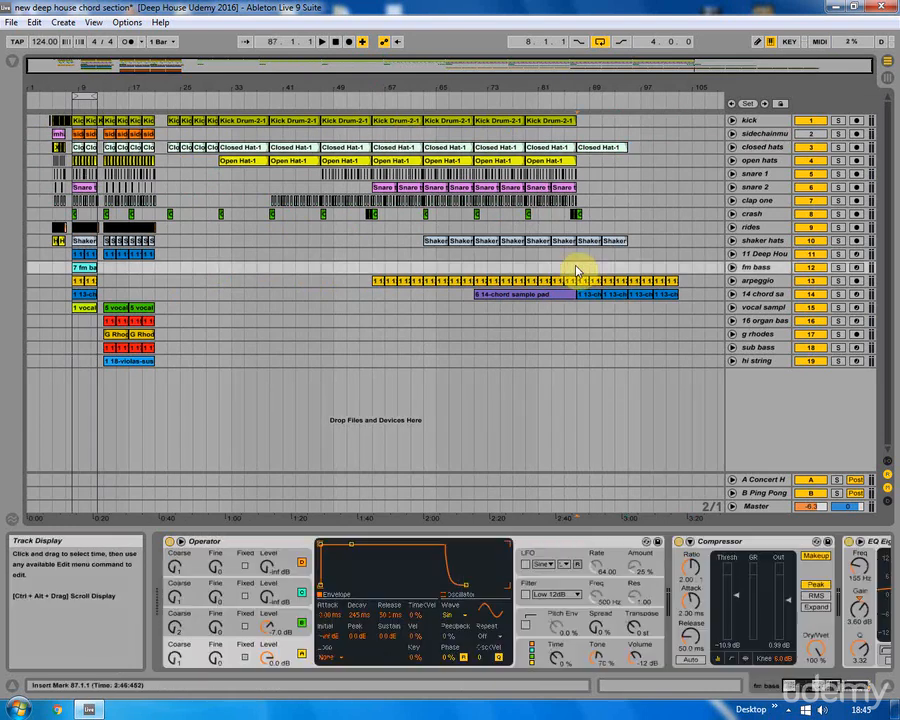